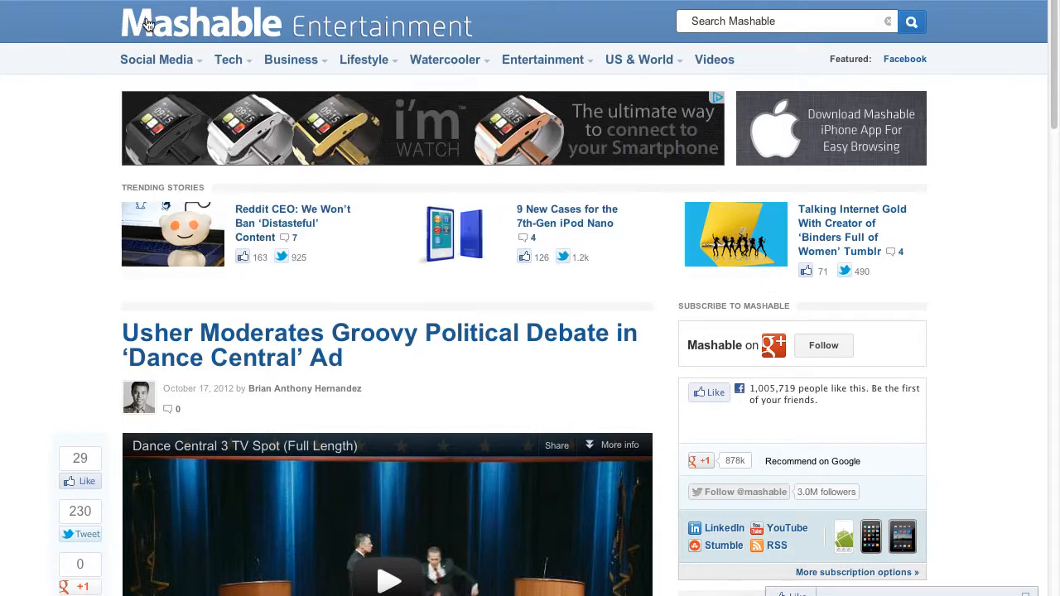
Examine the recommended stories below the Mashable article and the area below the microphone blog post.
{"action": "scroll", "coordinate": [45, 347], "scroll_direction": "down", "scroll_amount": 3}
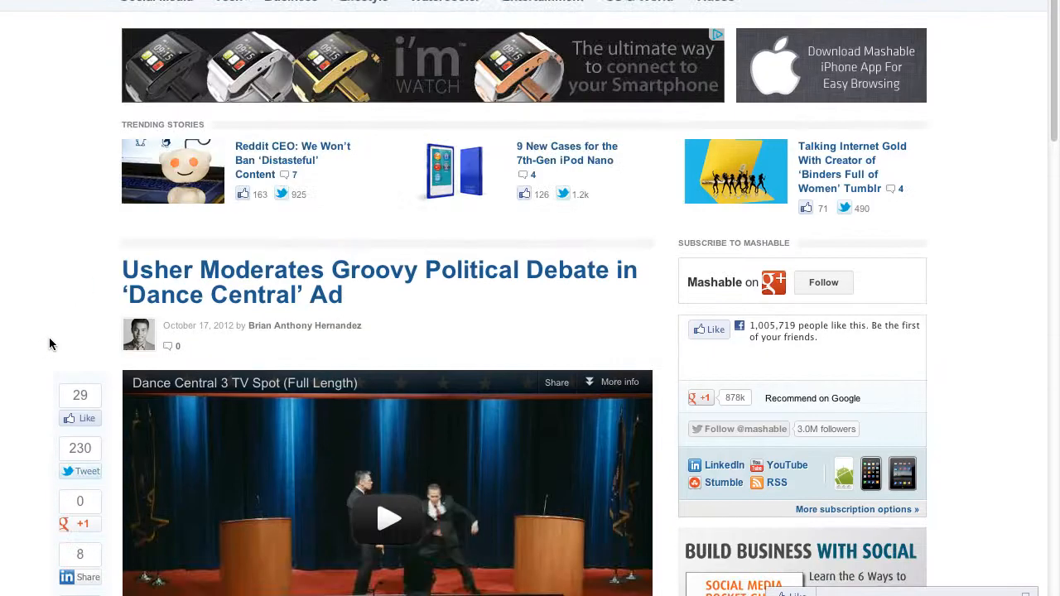
{"action": "scroll", "coordinate": [100, 385], "scroll_direction": "down", "scroll_amount": 3}
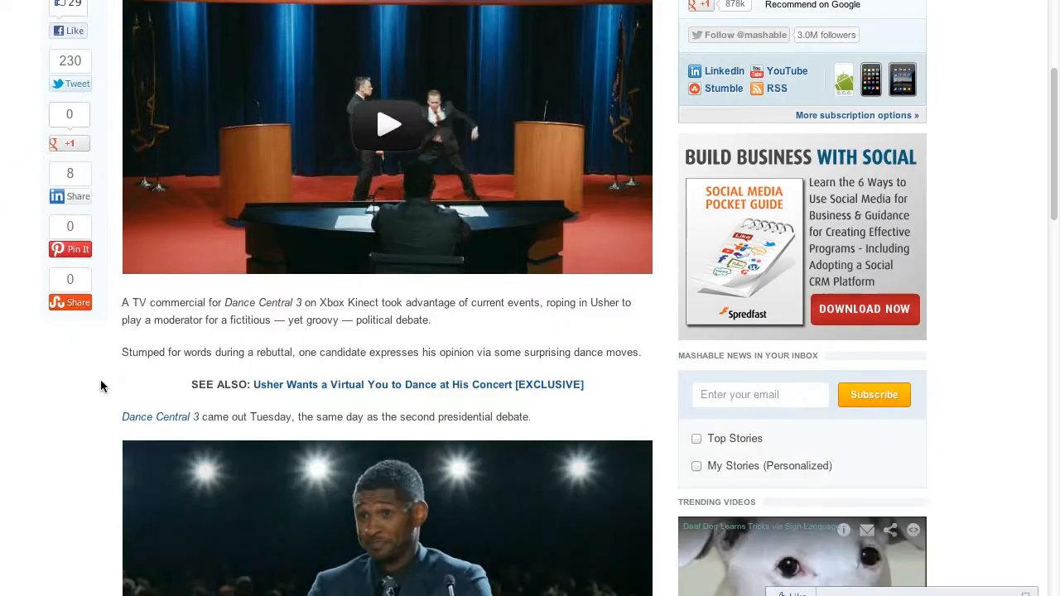
{"action": "scroll", "coordinate": [100, 385], "scroll_direction": "down", "scroll_amount": 9}
{"action": "scroll", "coordinate": [101, 385], "scroll_direction": "down", "scroll_amount": 3}
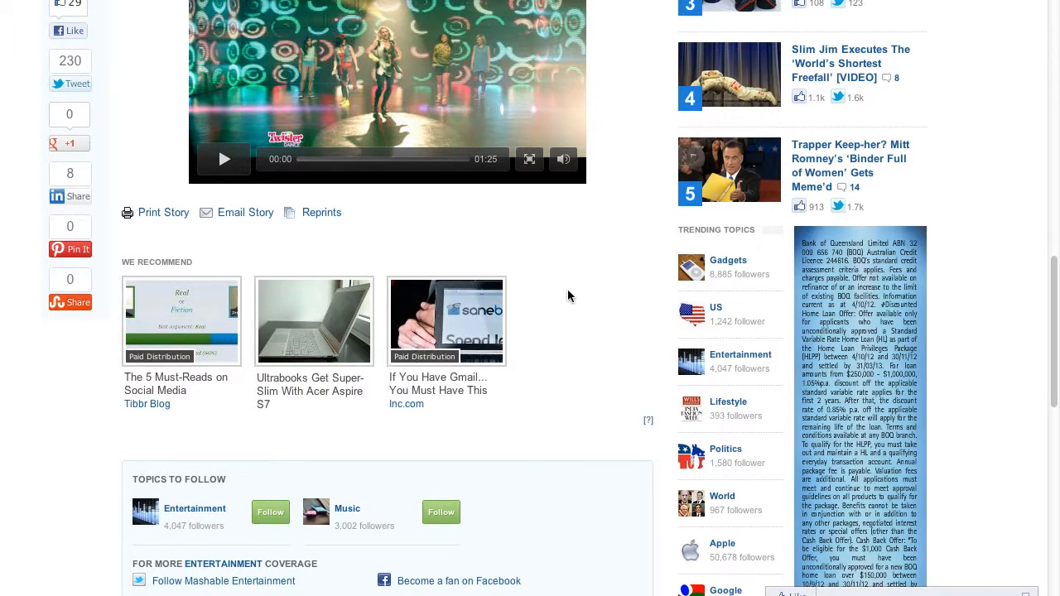
{"action": "scroll", "coordinate": [568, 295], "scroll_direction": "down", "scroll_amount": 1}
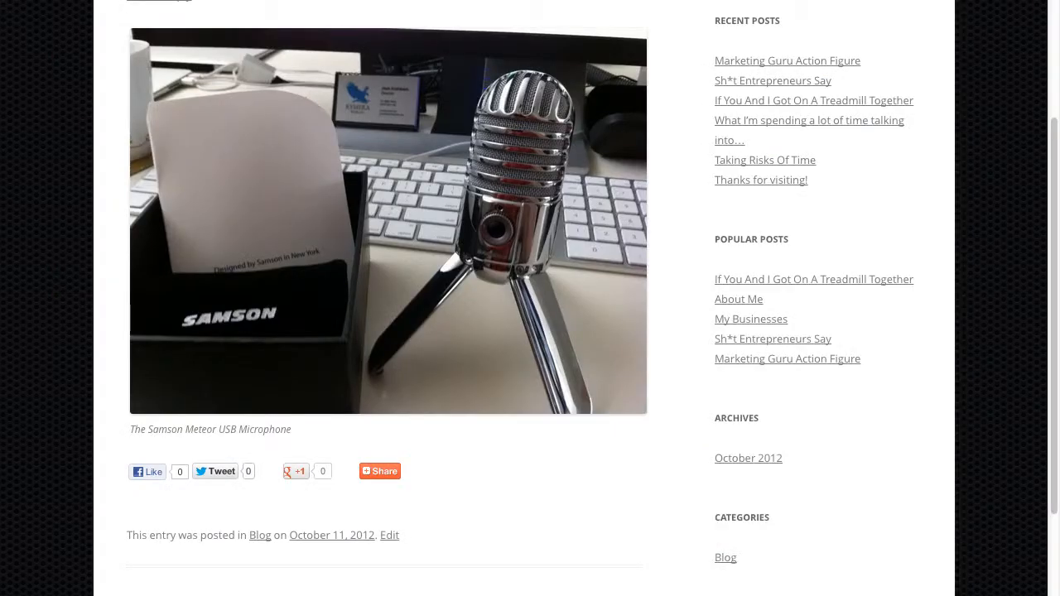
{"action": "scroll", "coordinate": [418, 211], "scroll_direction": "up", "scroll_amount": 4}
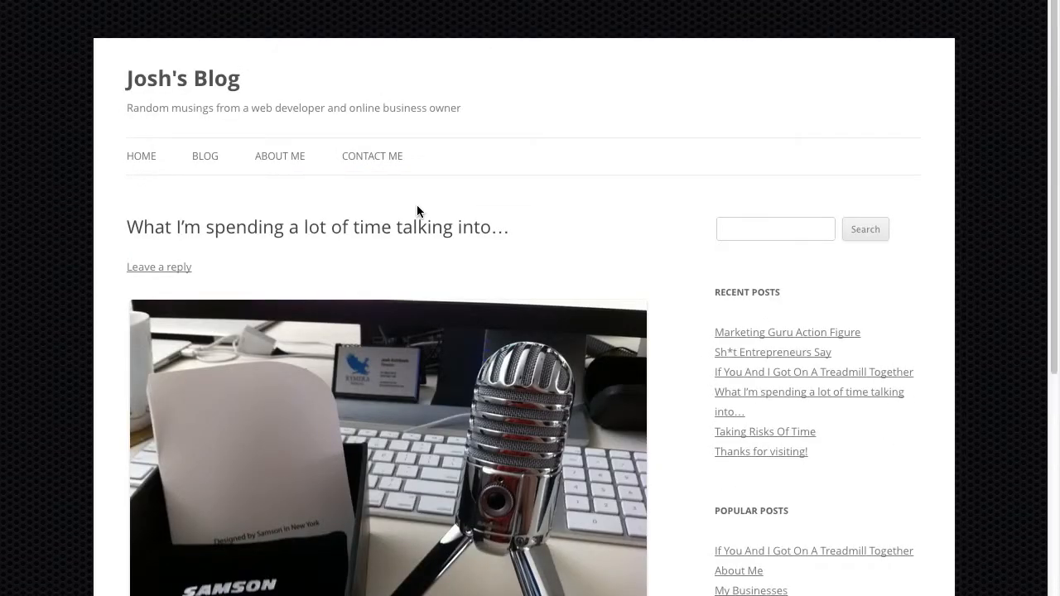
{"action": "scroll", "coordinate": [418, 212], "scroll_direction": "down", "scroll_amount": 4}
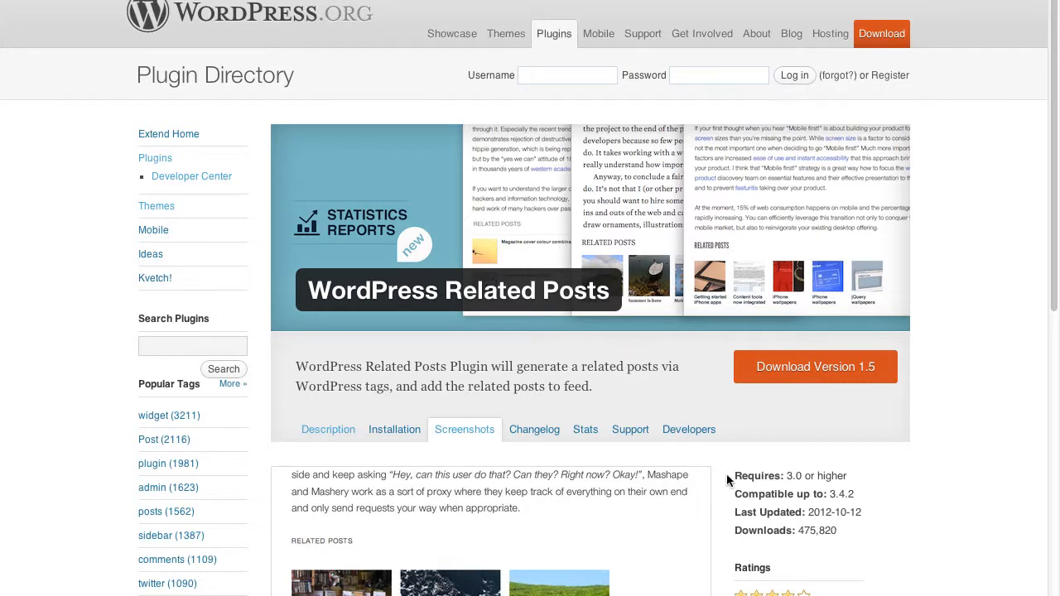
Review the WordPress Related Posts plugin's screenshots of its default theme, statistics and settings in the Plugin Directory.
{"action": "scroll", "coordinate": [661, 462], "scroll_direction": "down", "scroll_amount": 3}
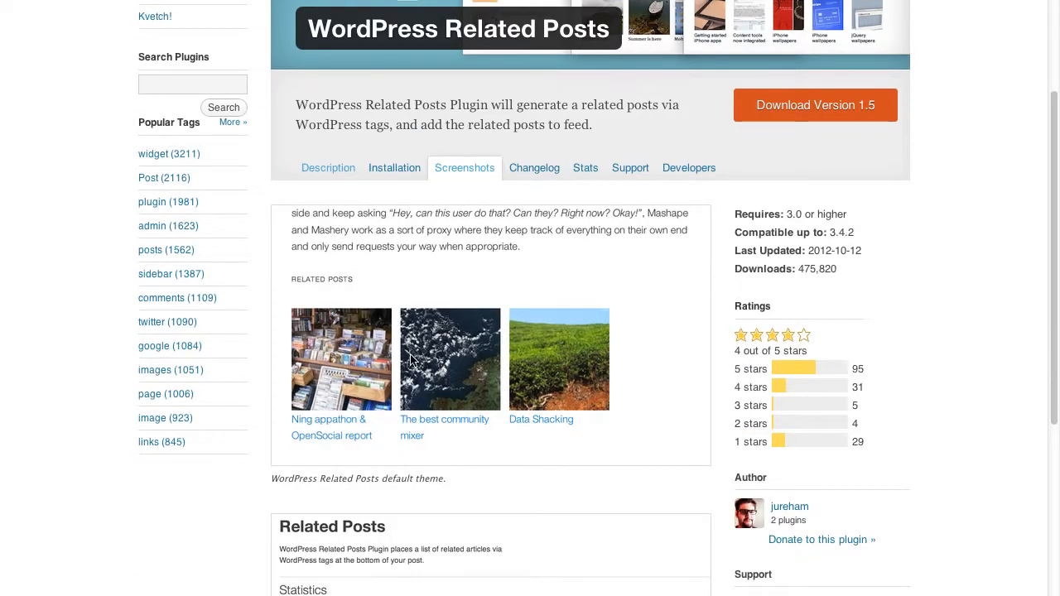
{"action": "scroll", "coordinate": [620, 360], "scroll_direction": "down", "scroll_amount": 3}
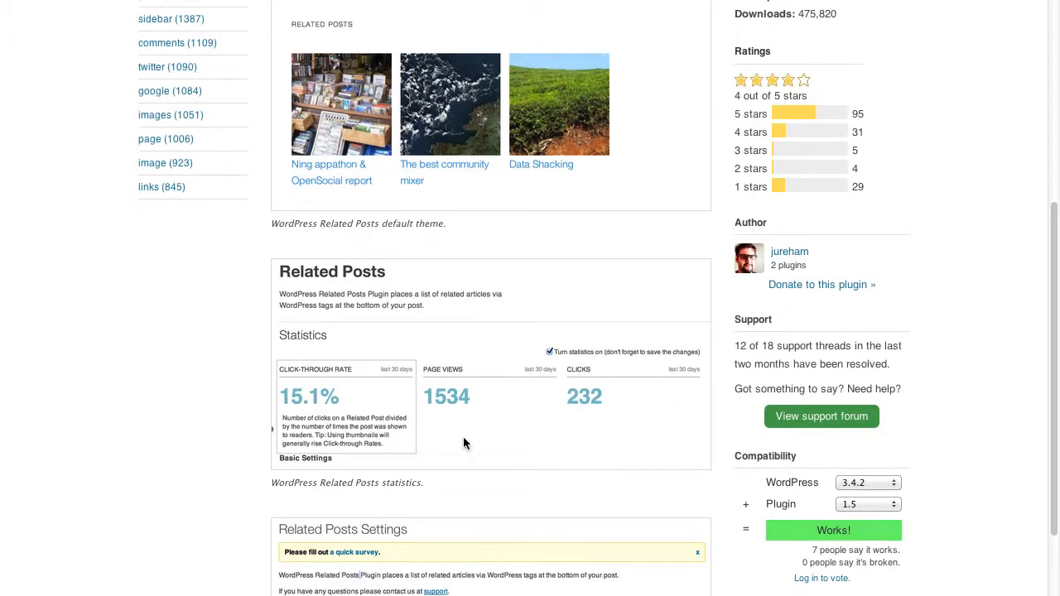
{"action": "scroll", "coordinate": [495, 380], "scroll_direction": "down", "scroll_amount": 1}
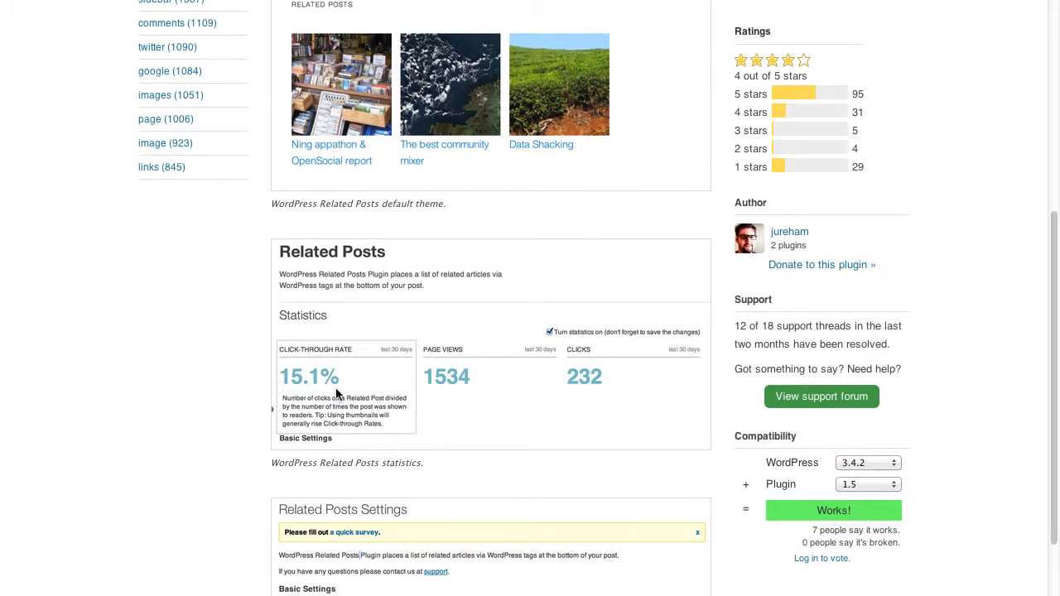
{"action": "scroll", "coordinate": [335, 387], "scroll_direction": "down", "scroll_amount": 5}
{"action": "scroll", "coordinate": [354, 386], "scroll_direction": "down", "scroll_amount": 2}
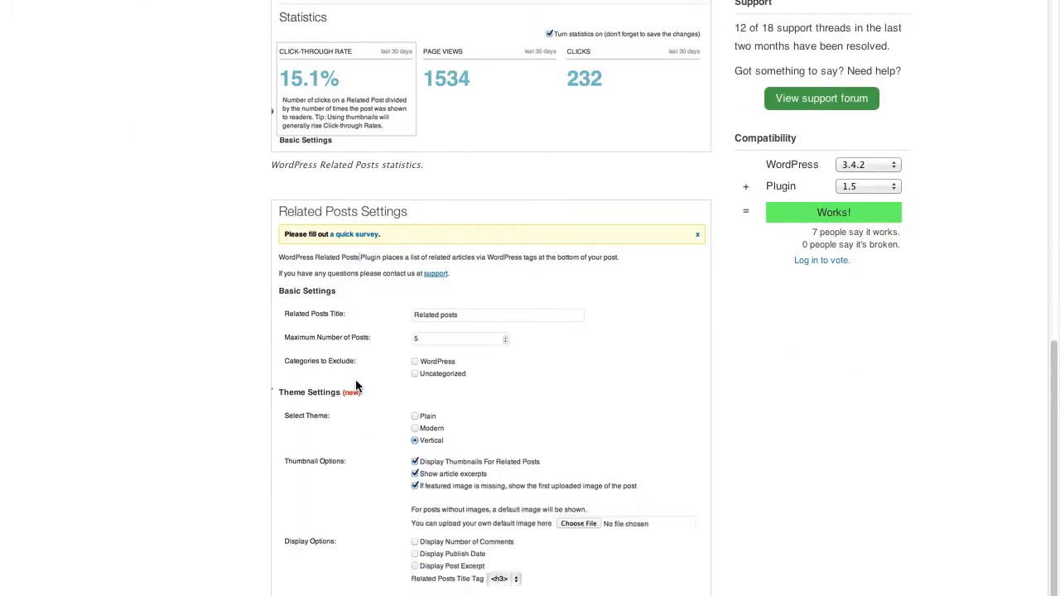
{"action": "scroll", "coordinate": [357, 386], "scroll_direction": "down", "scroll_amount": 3}
{"action": "scroll", "coordinate": [356, 316], "scroll_direction": "up", "scroll_amount": 8}
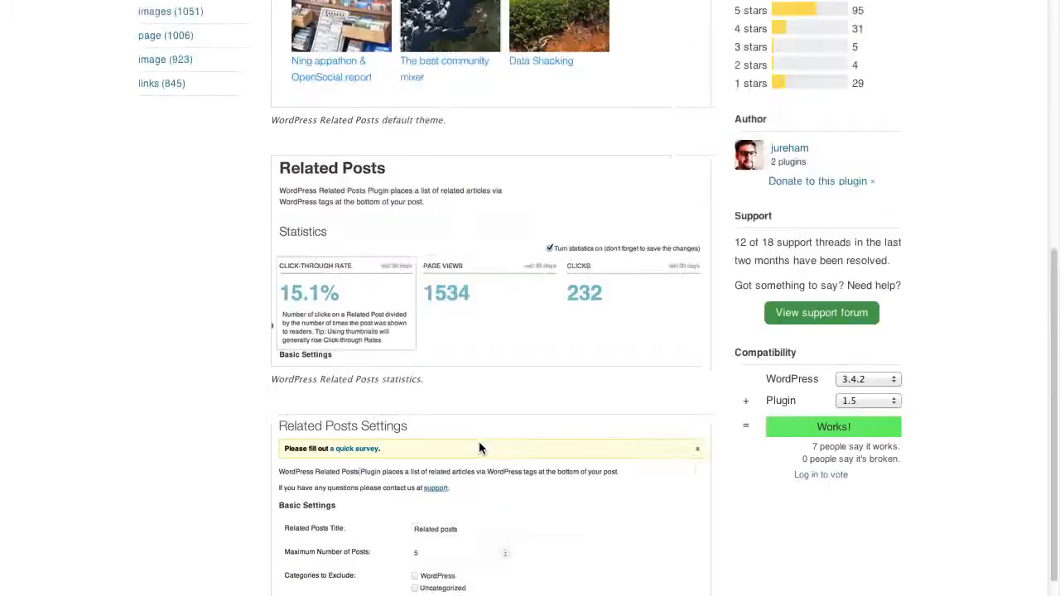
{"action": "scroll", "coordinate": [479, 448], "scroll_direction": "up", "scroll_amount": 12}
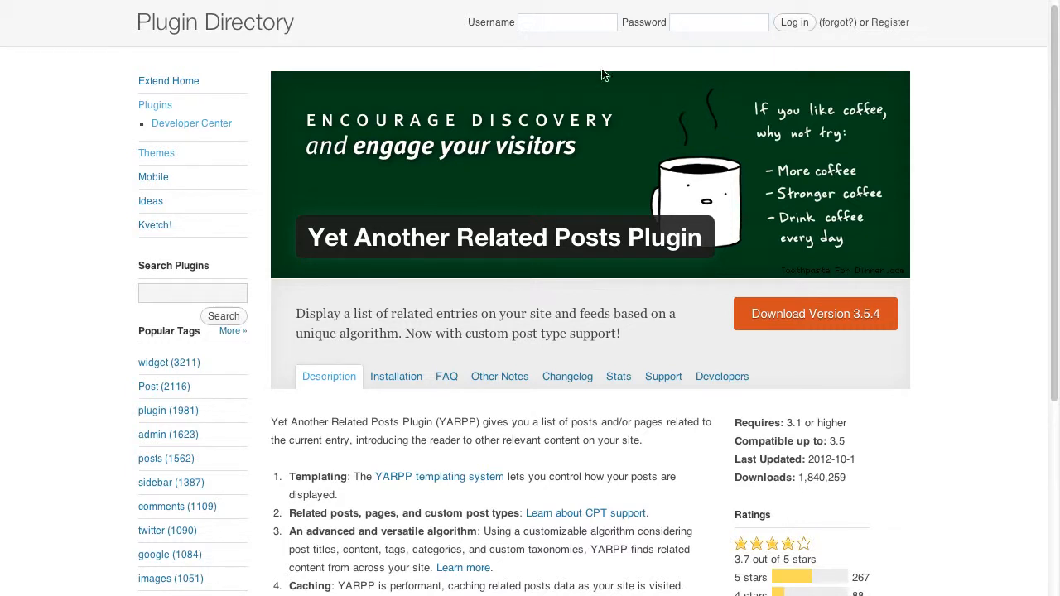
Read the Yet Another Related Posts Plugin description in the Plugin Directory.
{"action": "scroll", "coordinate": [514, 340], "scroll_direction": "down", "scroll_amount": 1}
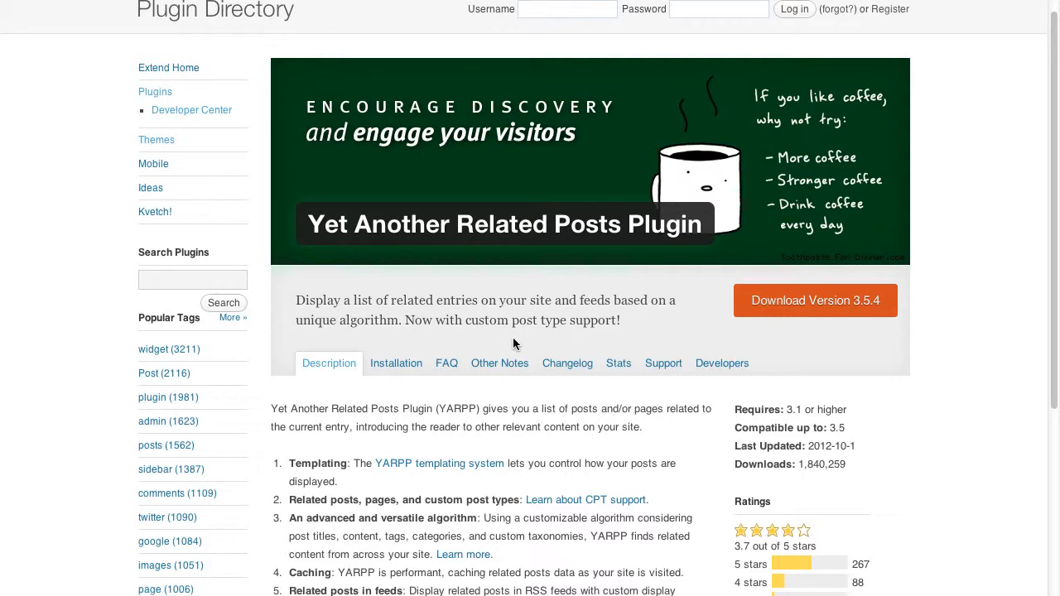
{"action": "scroll", "coordinate": [513, 341], "scroll_direction": "down", "scroll_amount": 3}
{"action": "scroll", "coordinate": [514, 341], "scroll_direction": "down", "scroll_amount": 3}
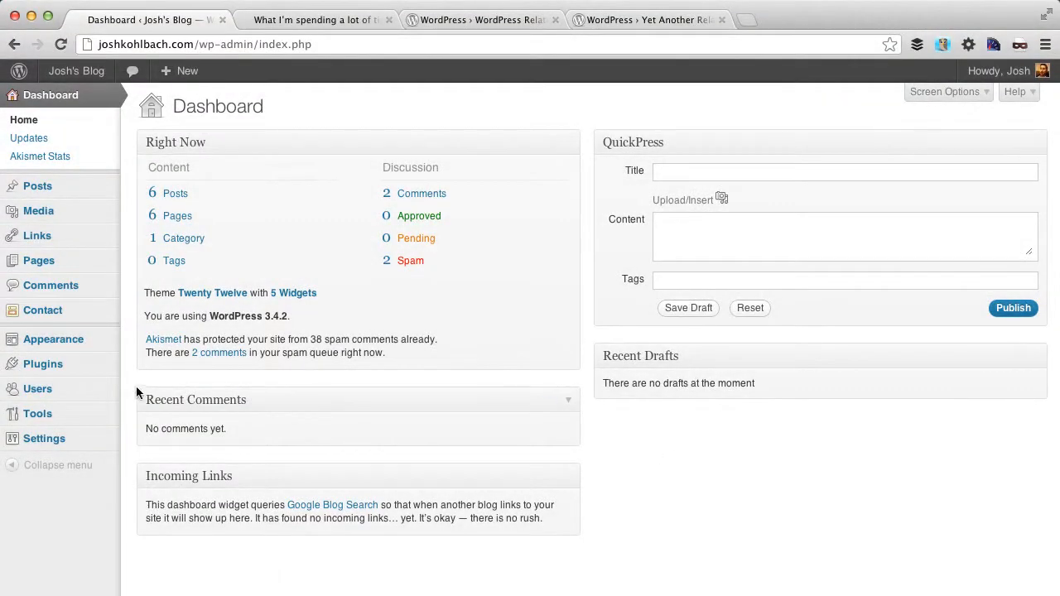
Search for "wordpress related posts" among new plugins to install from the WordPress dashboard.
{"action": "mouse_move", "coordinate": [80, 369]}
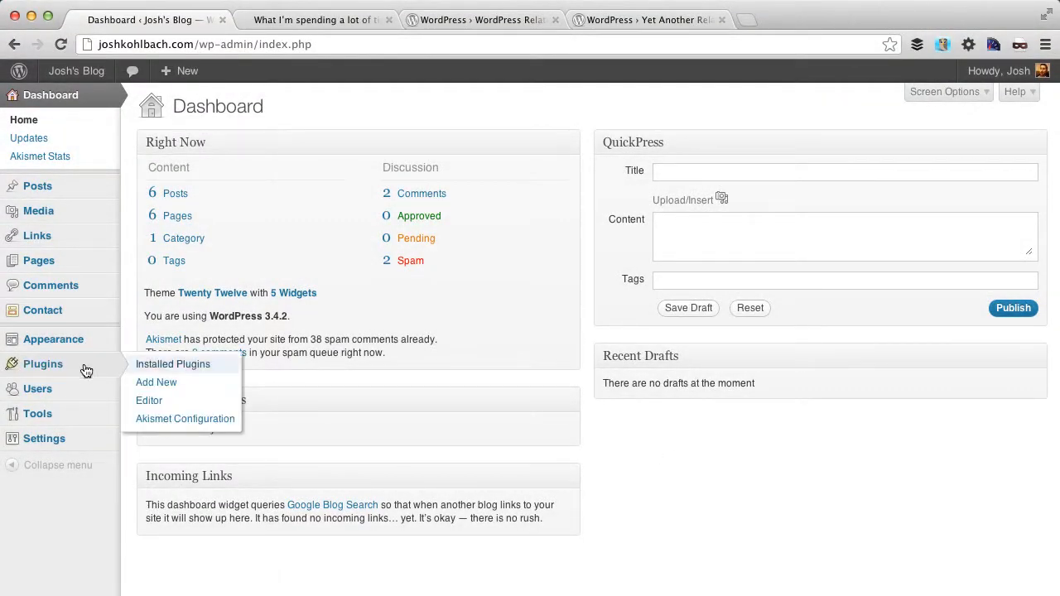
{"action": "left_click", "coordinate": [151, 385]}
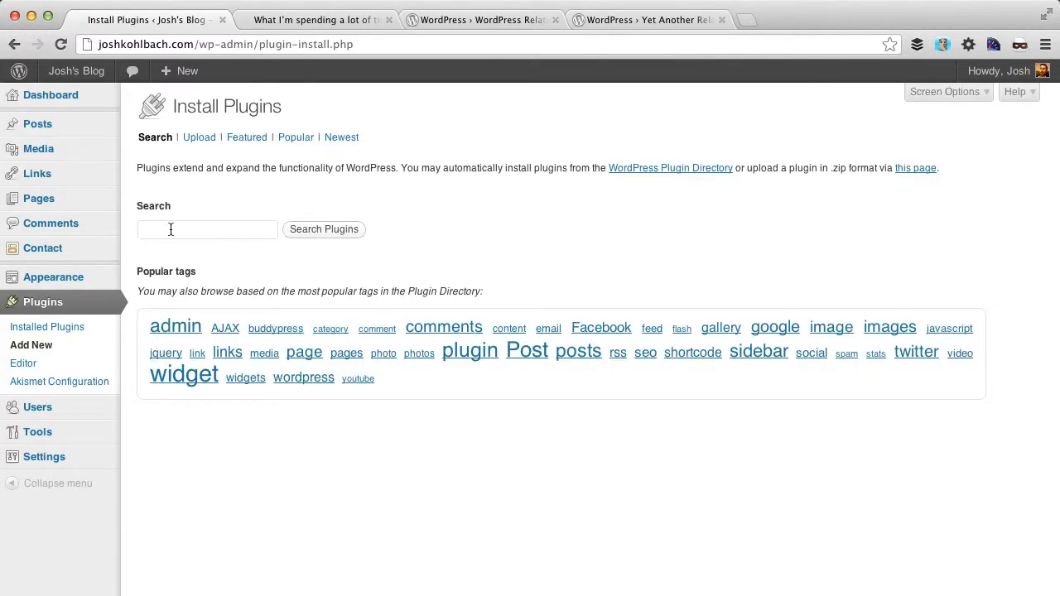
{"action": "left_click", "coordinate": [171, 229]}
{"action": "type", "text": "wordpress rel"}
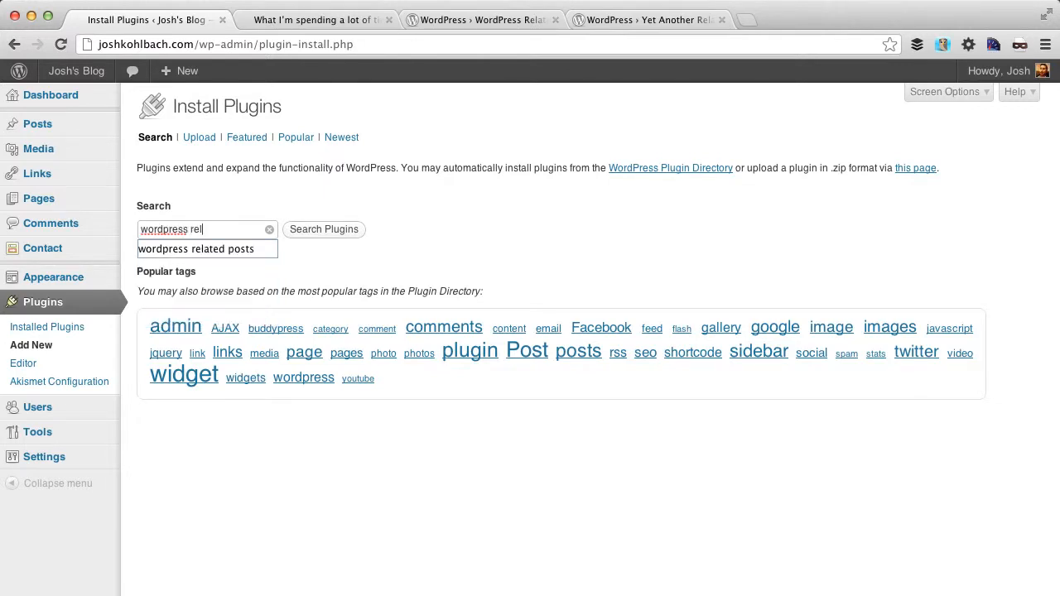
{"action": "type", "text": "ated posts"}
{"action": "left_click", "coordinate": [358, 231]}
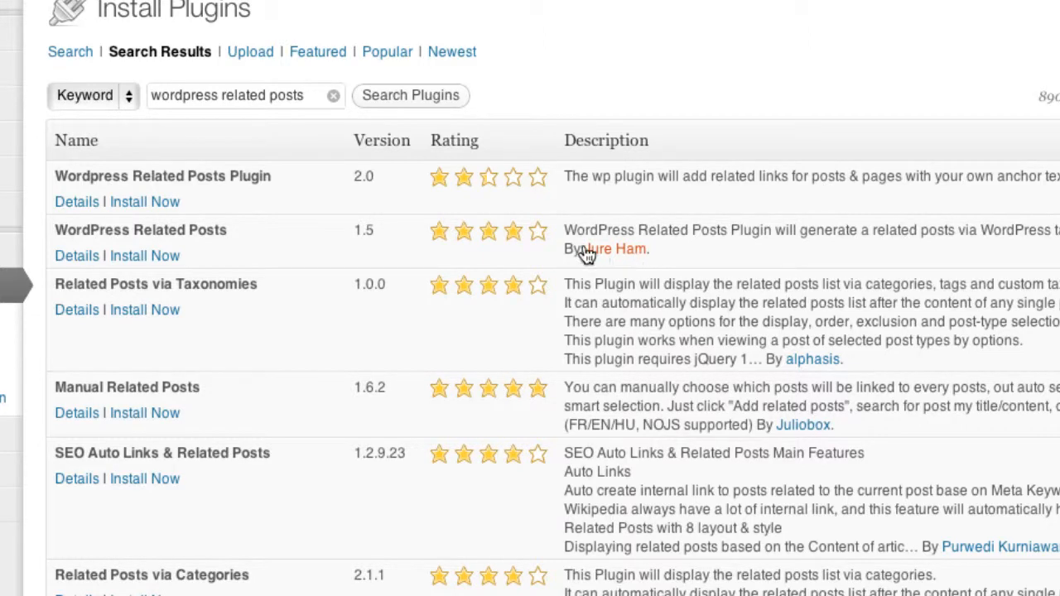
Install the WordPress Related Posts 1.5 plugin and activate it.
{"action": "left_click", "coordinate": [157, 256]}
{"action": "left_click", "coordinate": [803, 273]}
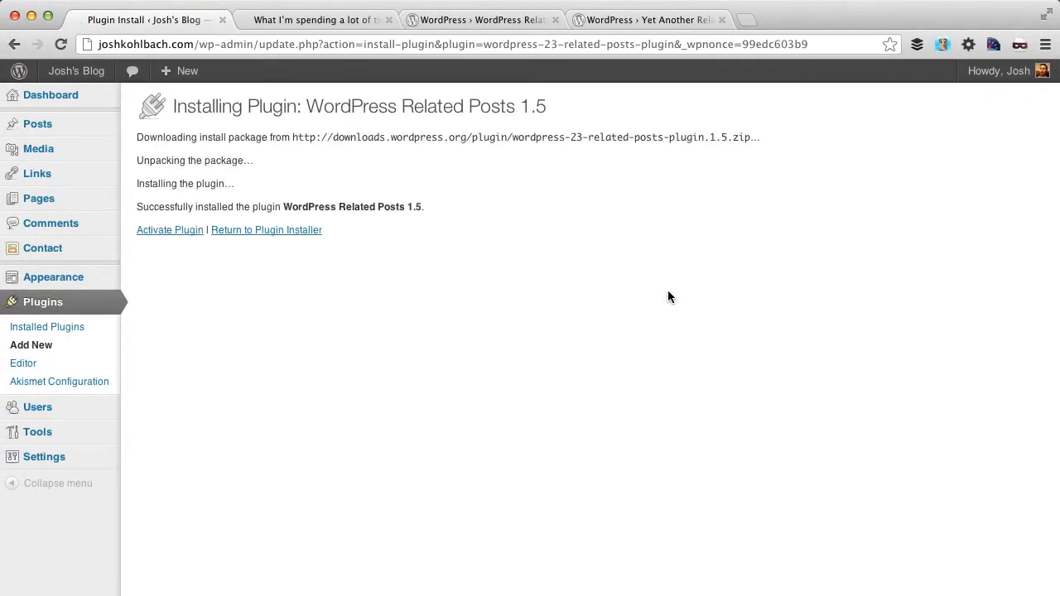
{"action": "left_click", "coordinate": [178, 231]}
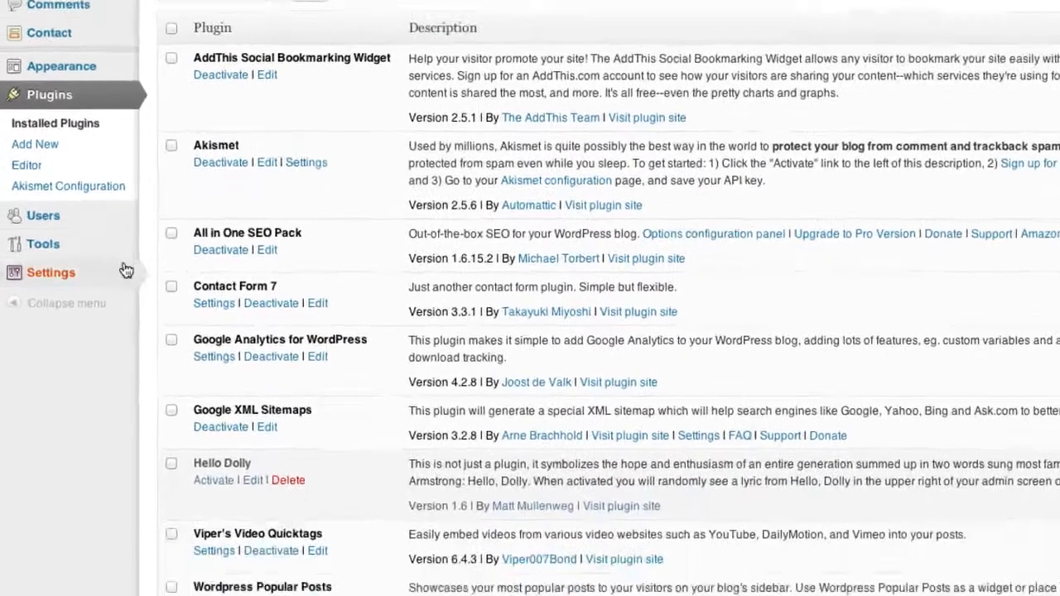
Open the Related Posts plugin settings and review the statistics and basic settings.
{"action": "mouse_move", "coordinate": [91, 458]}
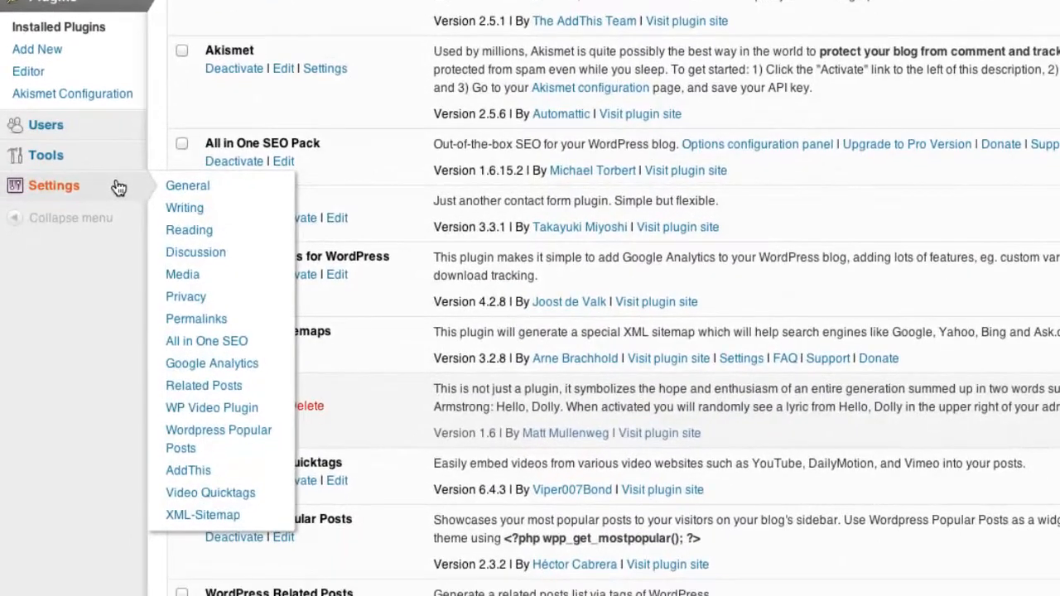
{"action": "left_click", "coordinate": [203, 387]}
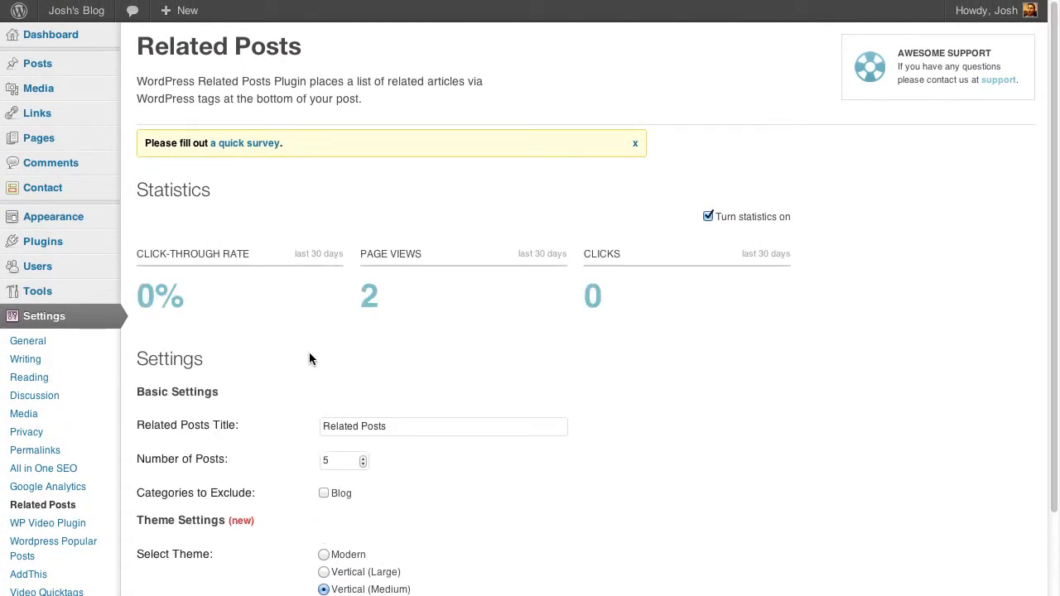
{"action": "scroll", "coordinate": [373, 340], "scroll_direction": "down", "scroll_amount": 1}
{"action": "mouse_move", "coordinate": [489, 265]}
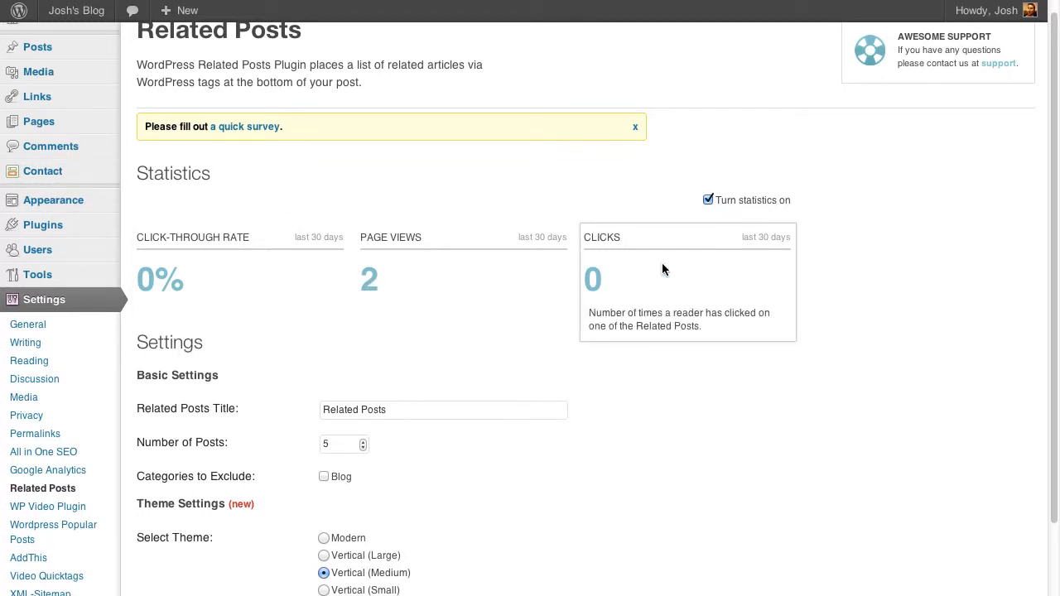
{"action": "scroll", "coordinate": [261, 426], "scroll_direction": "down", "scroll_amount": 1}
{"action": "scroll", "coordinate": [262, 425], "scroll_direction": "down", "scroll_amount": 5}
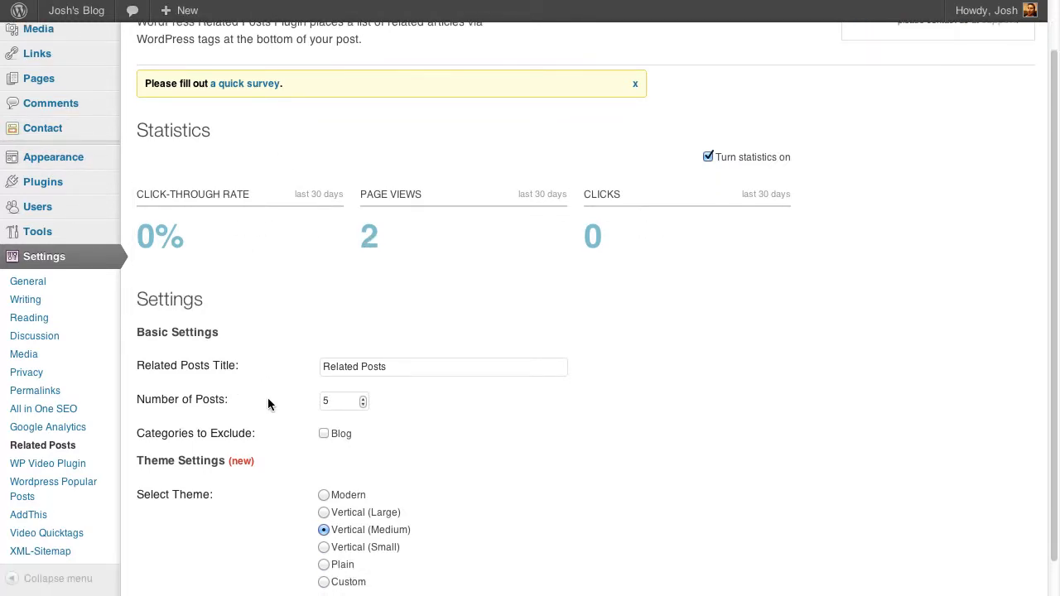
{"action": "scroll", "coordinate": [266, 352], "scroll_direction": "down", "scroll_amount": 2}
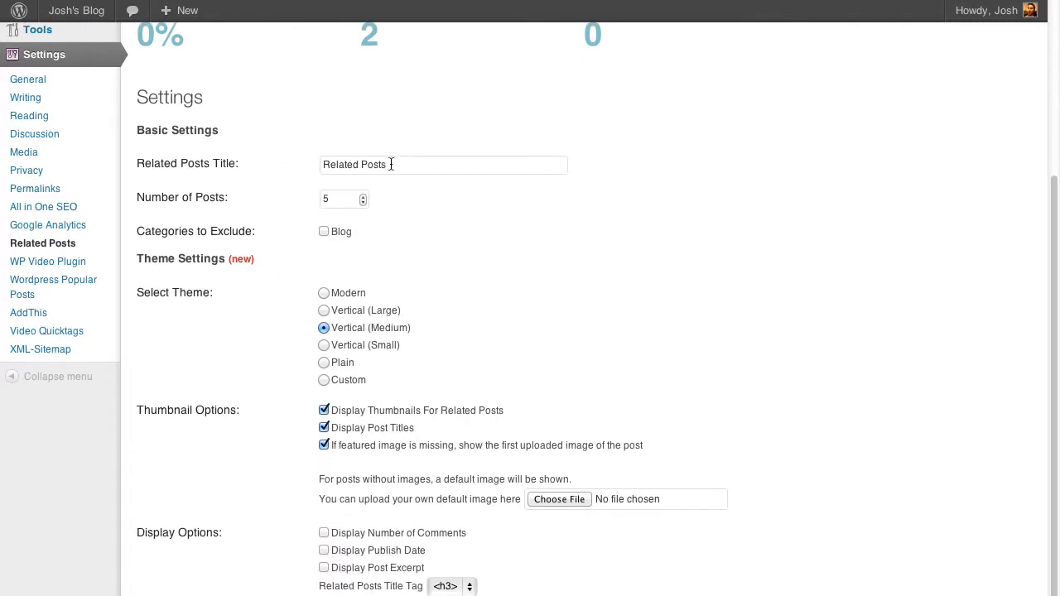
Set the related posts title to "Recommended For You".
{"action": "left_click_drag", "start_coordinate": [390, 164], "coordinate": [284, 158]}
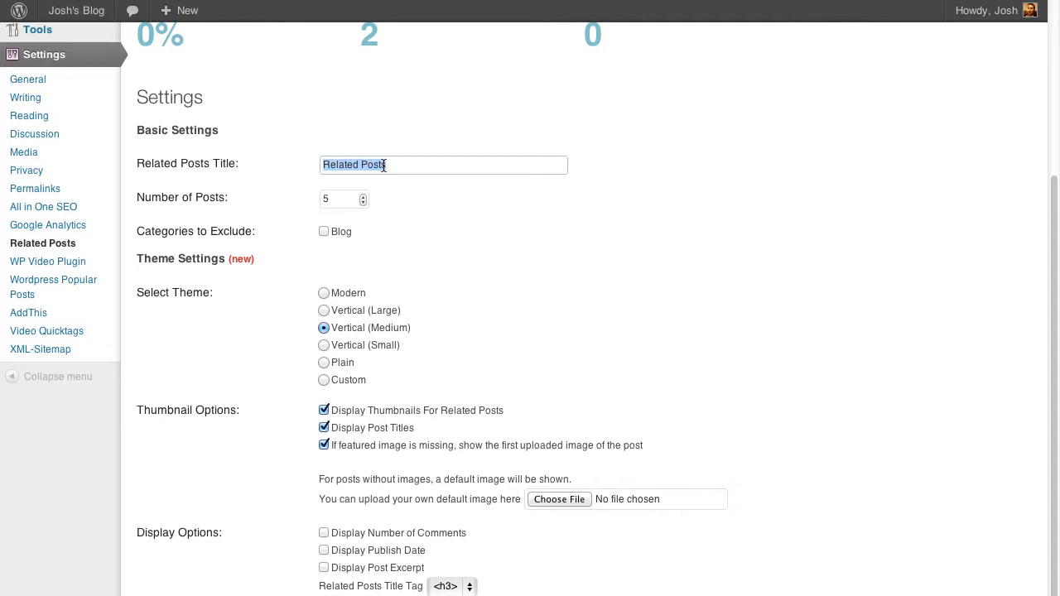
{"action": "type", "text": "Recomm"}
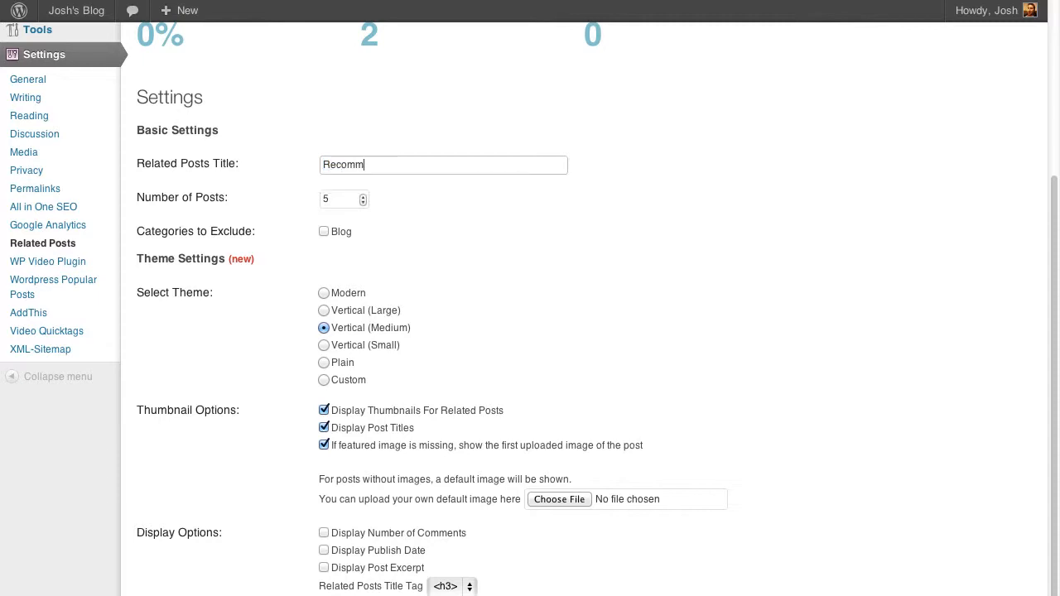
{"action": "type", "text": "ended For You"}
Change the random posts title, used when there are no related posts, to "Random Posts For You".
{"action": "scroll", "coordinate": [514, 211], "scroll_direction": "down", "scroll_amount": 3}
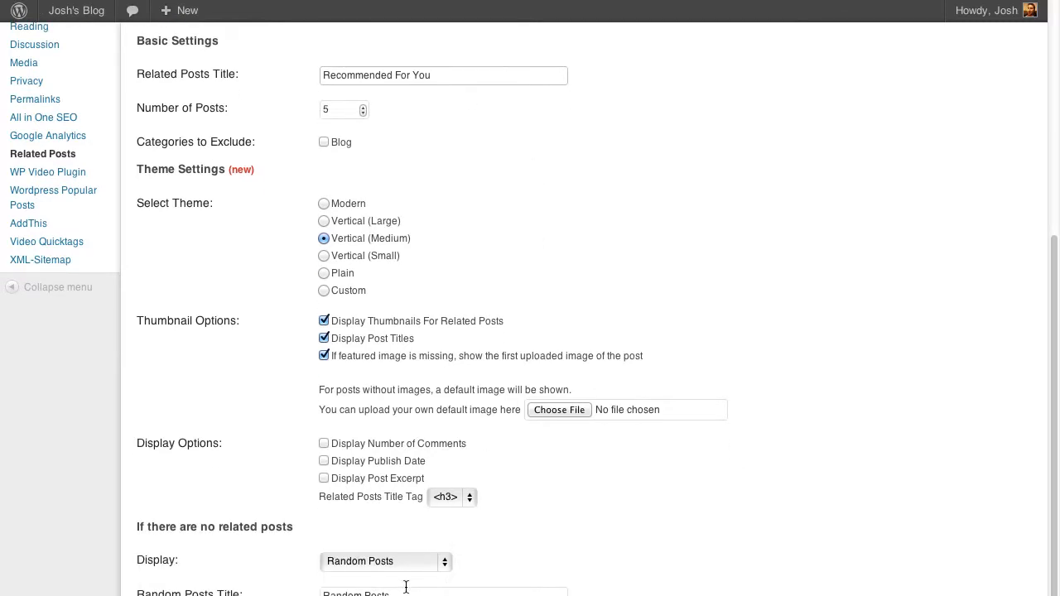
{"action": "scroll", "coordinate": [406, 586], "scroll_direction": "down", "scroll_amount": 5}
{"action": "left_click", "coordinate": [397, 424]}
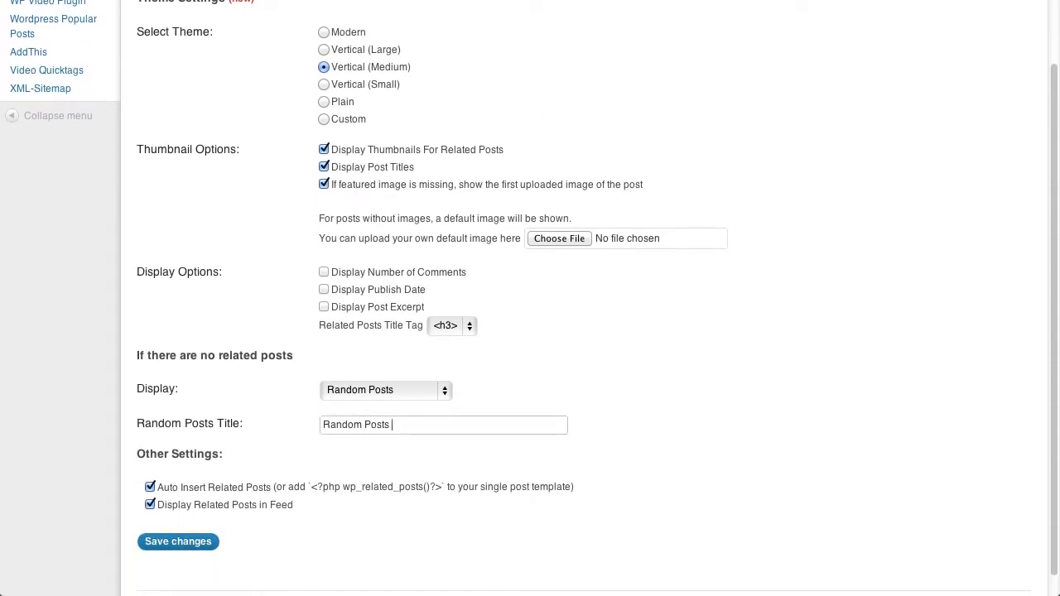
{"action": "type", "text": "For You"}
Try the Plain theme for the related posts and switch back to Vertical (Medium).
{"action": "scroll", "coordinate": [324, 74], "scroll_direction": "up", "scroll_amount": 3}
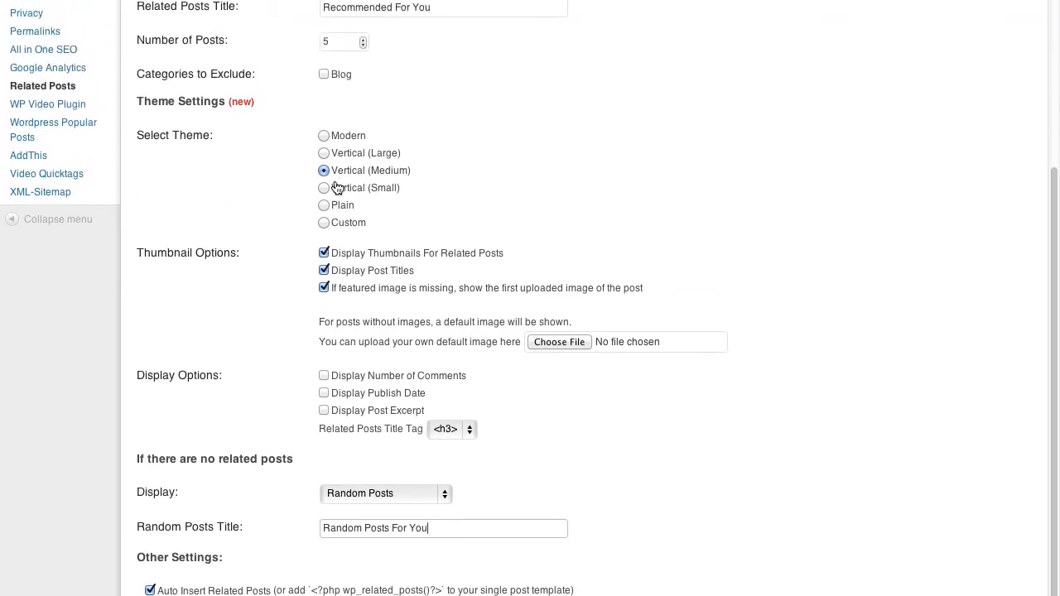
{"action": "left_click", "coordinate": [338, 207]}
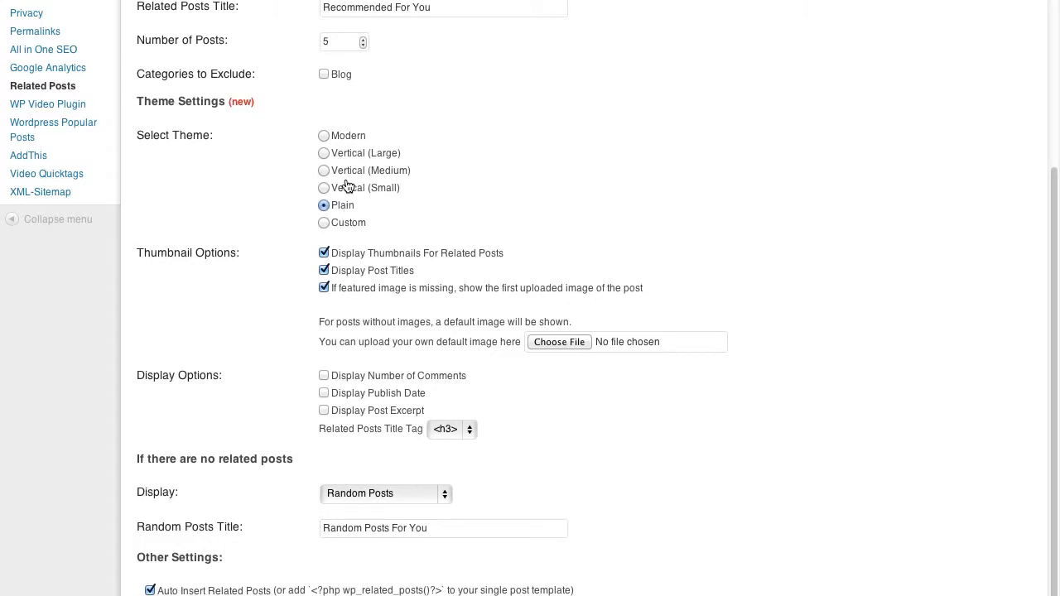
{"action": "left_click", "coordinate": [348, 178]}
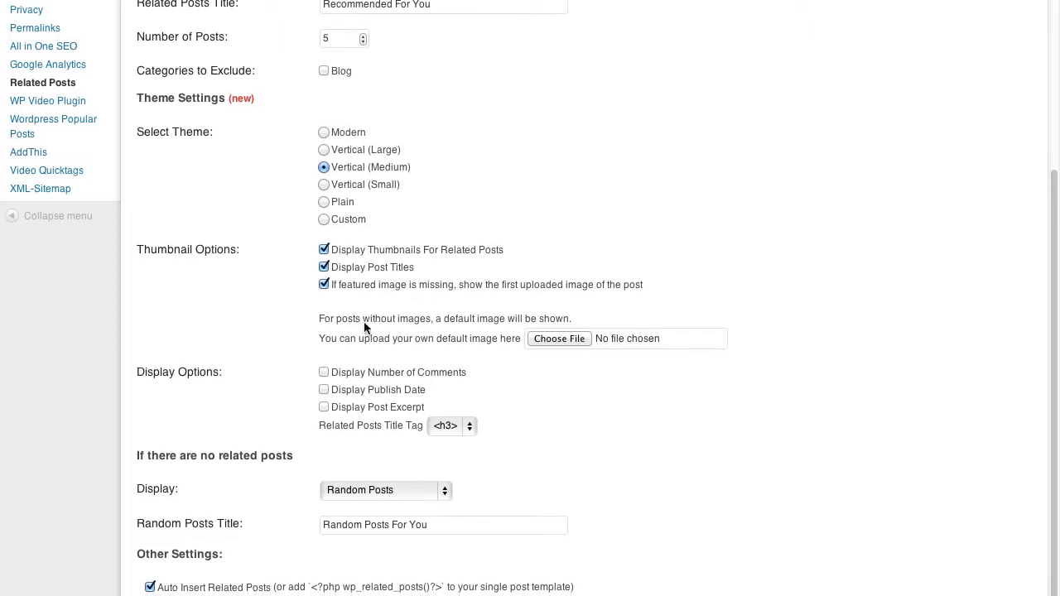
Save the Related Posts settings after reviewing the thumbnail, display and auto-insert options.
{"action": "scroll", "coordinate": [360, 322], "scroll_direction": "down", "scroll_amount": 1}
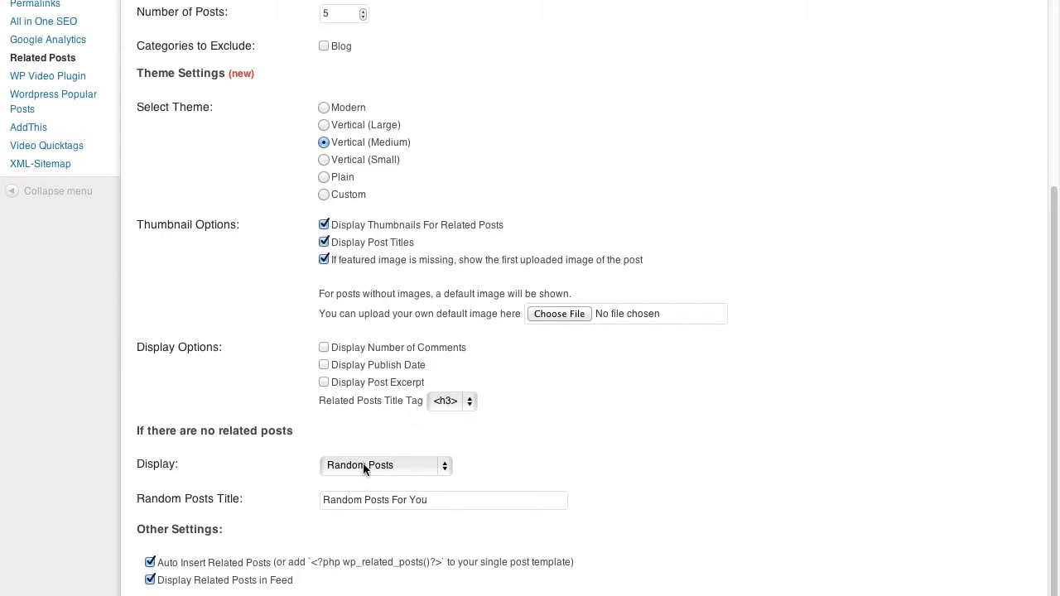
{"action": "scroll", "coordinate": [414, 439], "scroll_direction": "down", "scroll_amount": 3}
{"action": "left_click", "coordinate": [176, 513]}
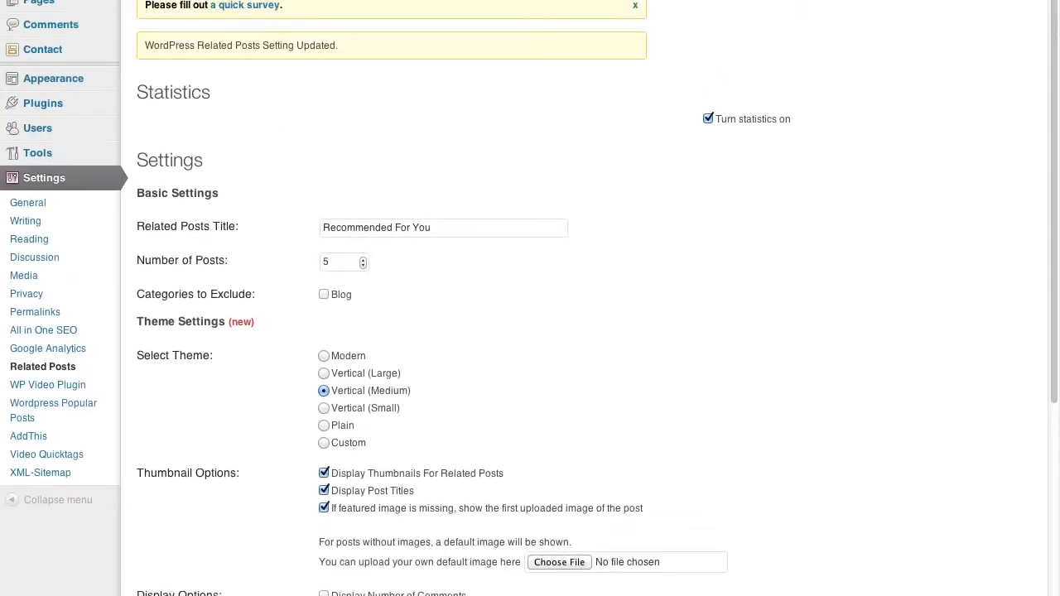
Reload the blog post "What I'm spending a lot of time talking into…" and inspect the related posts section below its content.
{"action": "left_click", "coordinate": [256, 22]}
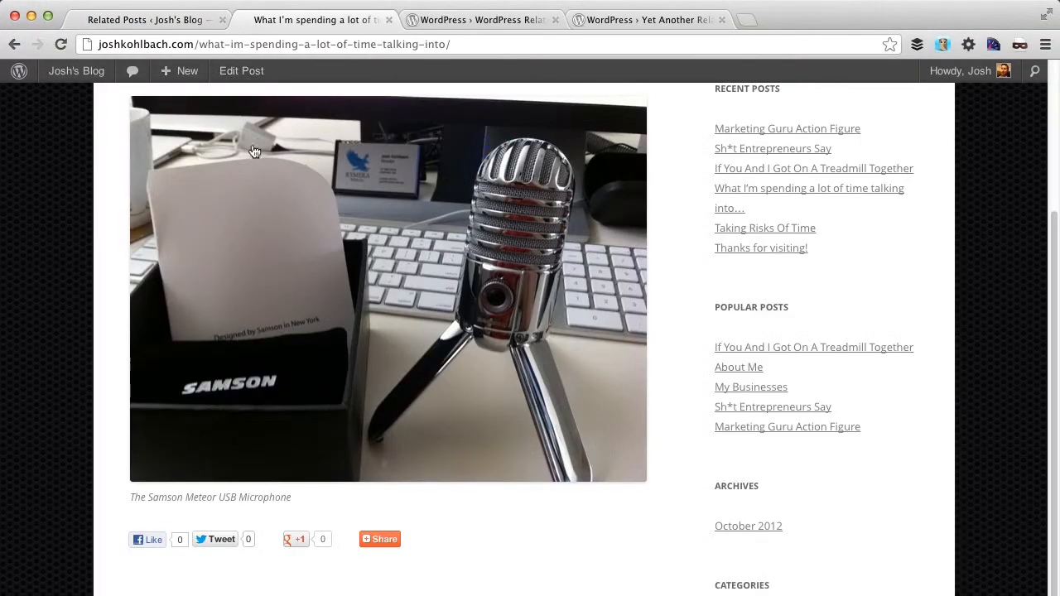
{"action": "left_click", "coordinate": [61, 44]}
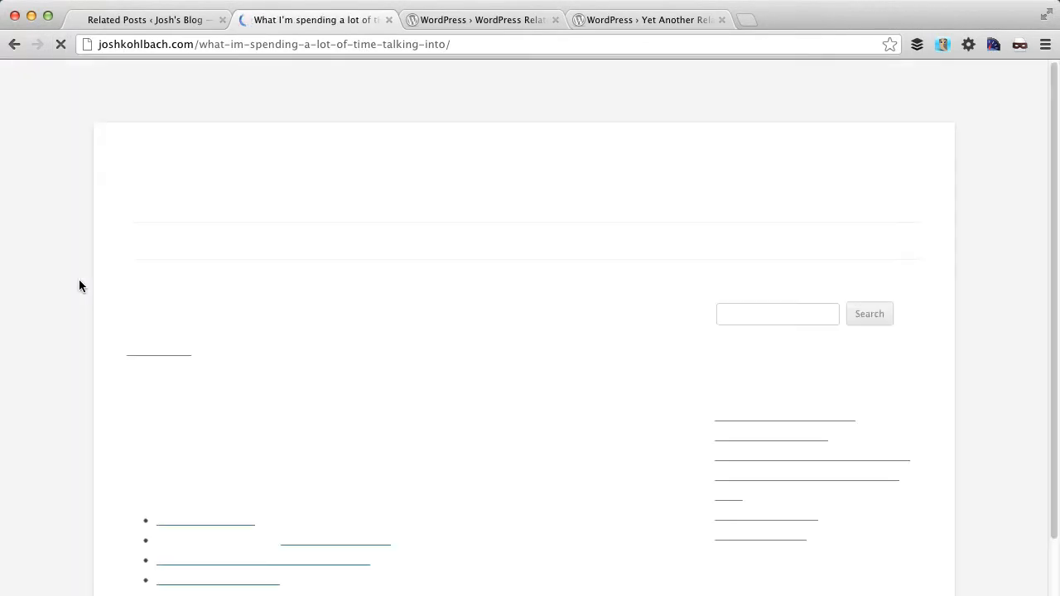
{"action": "scroll", "coordinate": [81, 285], "scroll_direction": "down", "scroll_amount": 5}
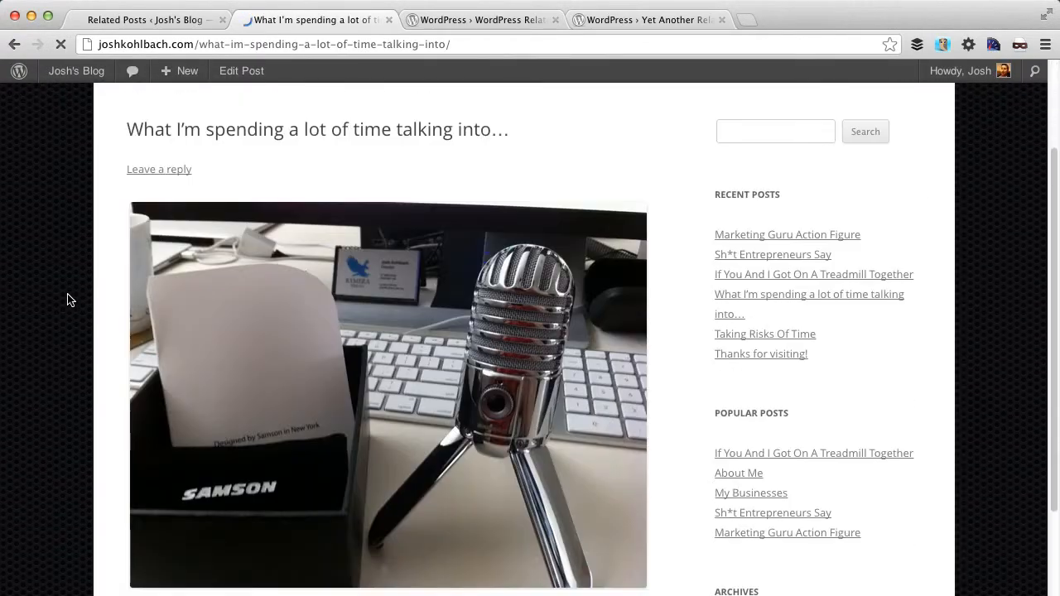
{"action": "scroll", "coordinate": [68, 296], "scroll_direction": "down", "scroll_amount": 4}
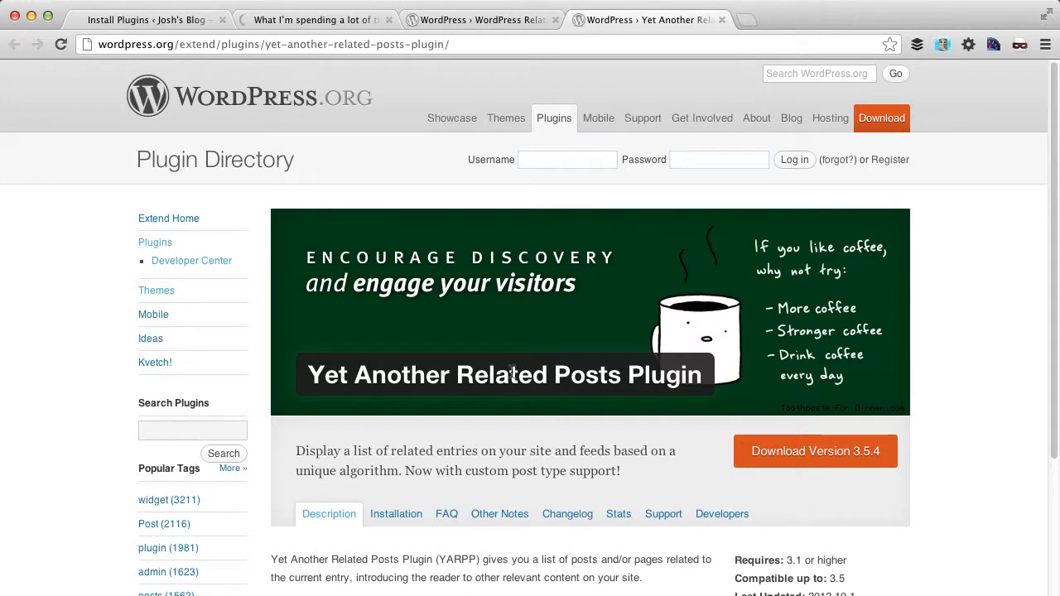
Return to the Install Plugins page and search for "yet another related posts".
{"action": "left_click", "coordinate": [163, 22]}
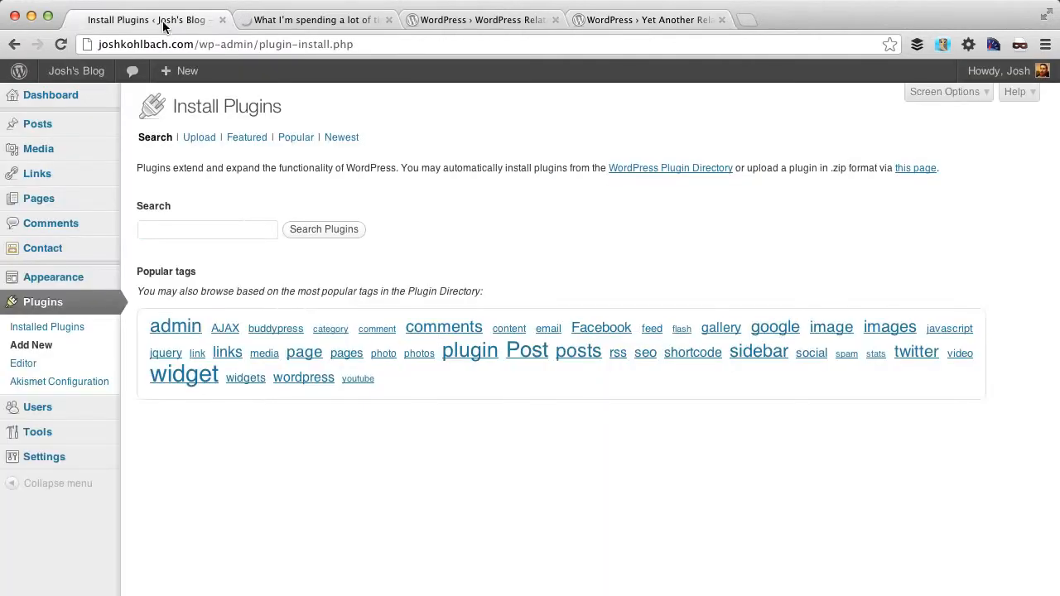
{"action": "left_click", "coordinate": [194, 235]}
{"action": "type", "text": "yet another rela"}
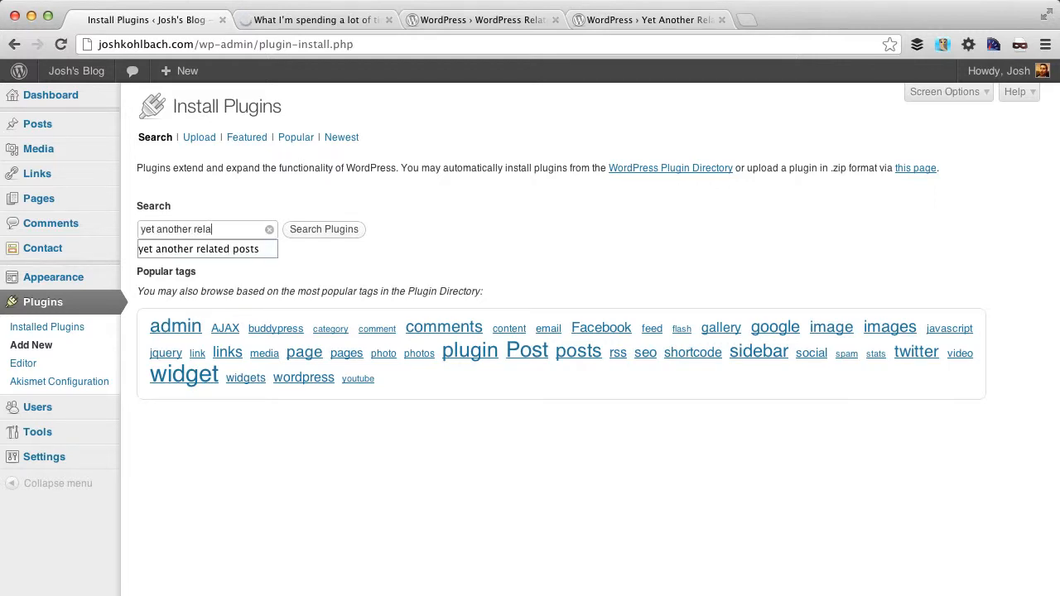
{"action": "type", "text": "ted posts"}
{"action": "left_click", "coordinate": [323, 229]}
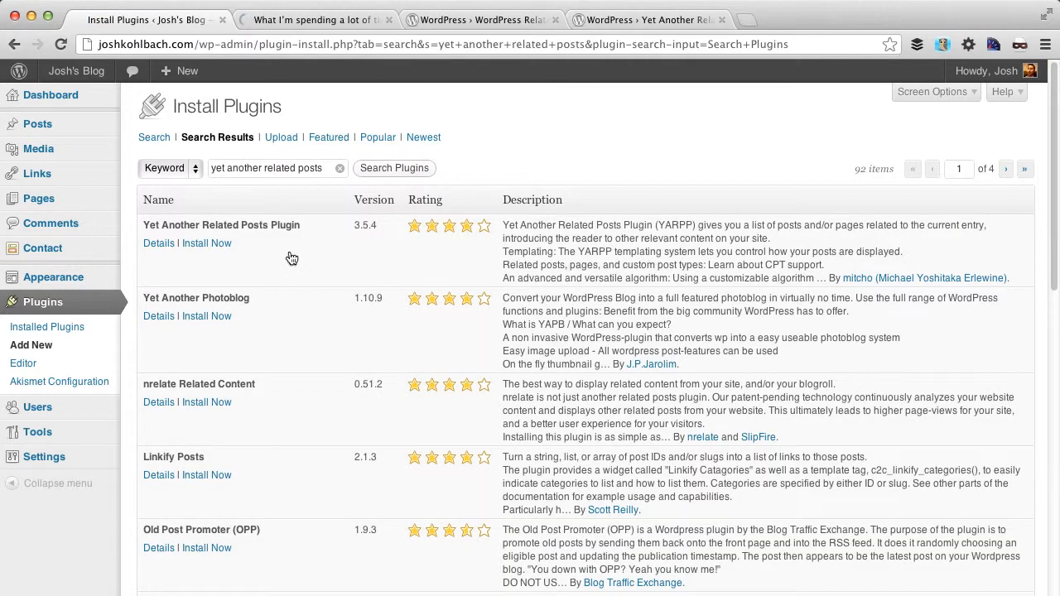
Install and activate Yet Another Related Posts Plugin from the search results.
{"action": "left_click", "coordinate": [201, 243]}
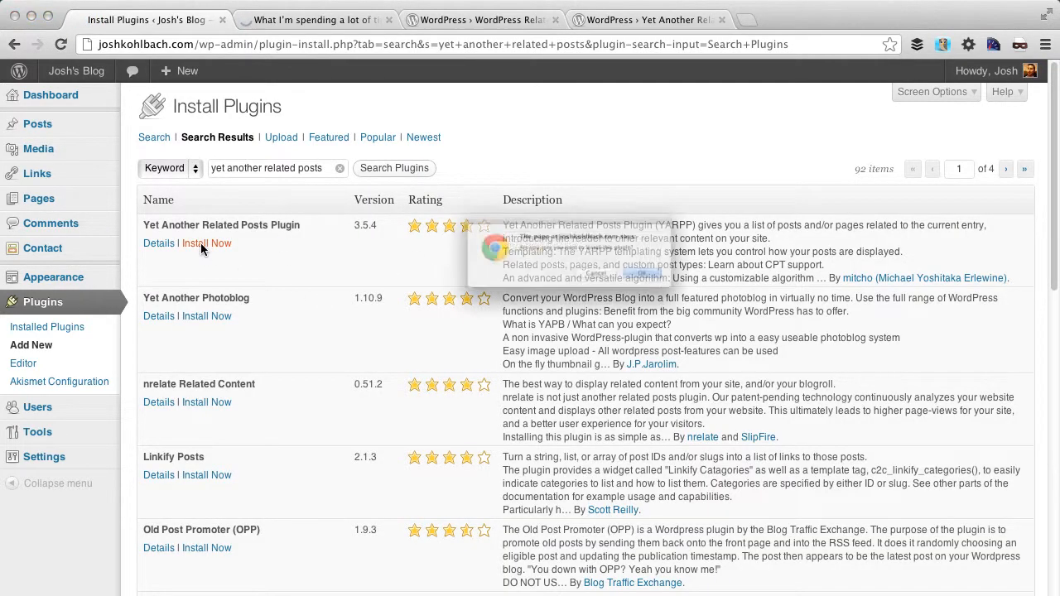
{"action": "left_click", "coordinate": [687, 289]}
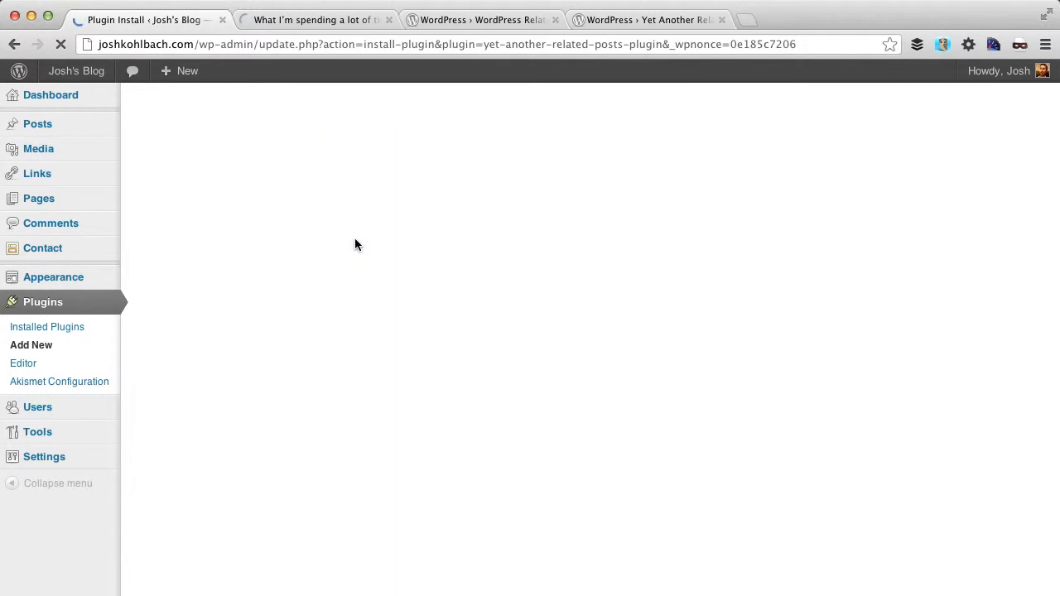
{"action": "left_click", "coordinate": [165, 232]}
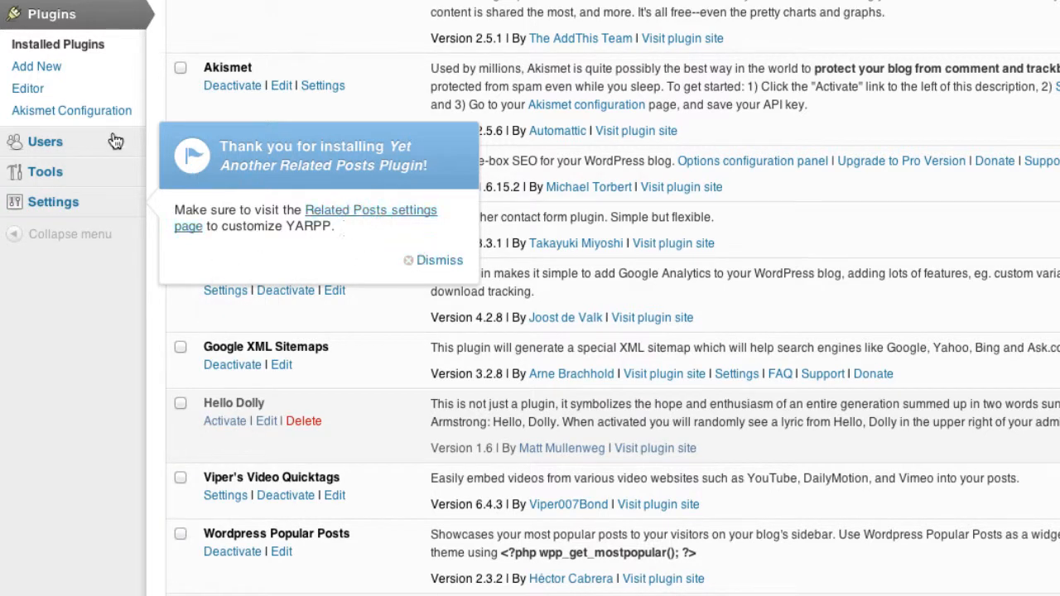
Open the YARPP settings and change the heading text before the related entries to "Related Posts For You".
{"action": "left_click", "coordinate": [351, 213]}
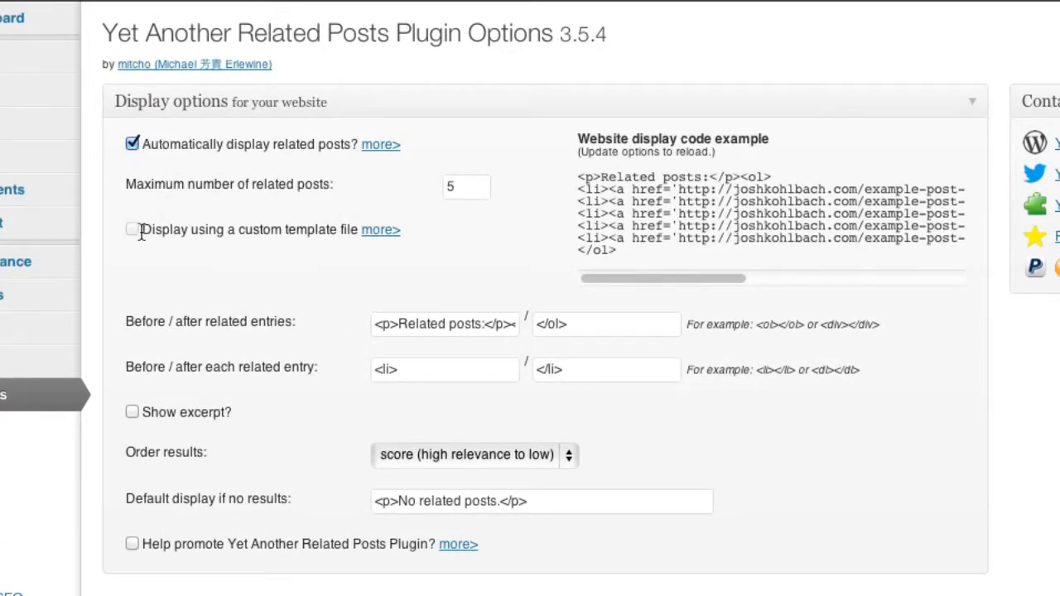
{"action": "left_click_drag", "start_coordinate": [471, 187], "coordinate": [418, 184]}
{"action": "left_click", "coordinate": [423, 323]}
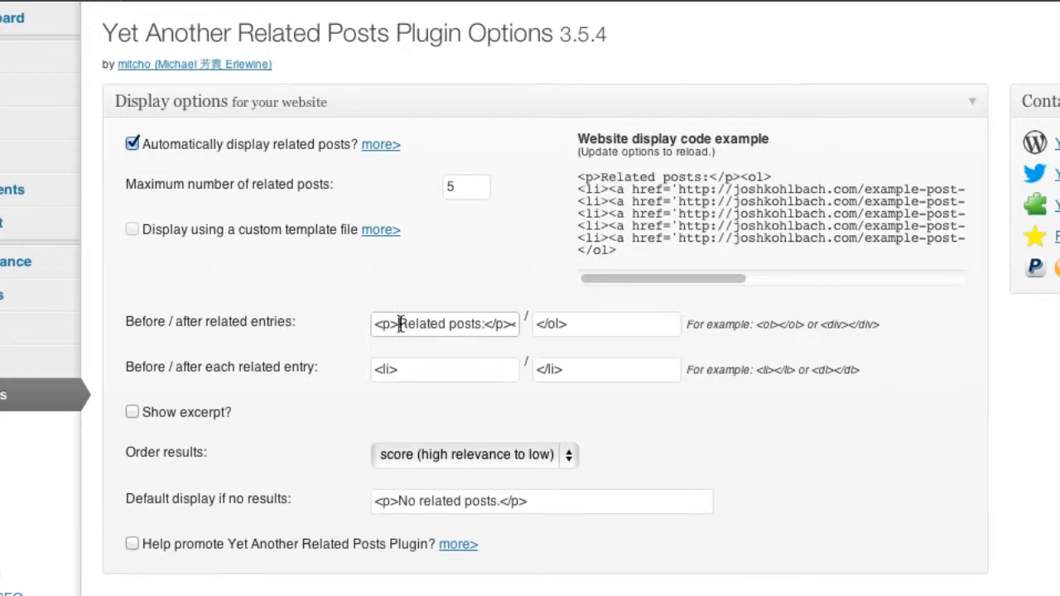
{"action": "mouse_move", "coordinate": [400, 324]}
{"action": "left_mouse_down"}
{"action": "mouse_move", "coordinate": [549, 322]}
{"action": "mouse_move", "coordinate": [315, 317]}
{"action": "mouse_move", "coordinate": [440, 324]}
{"action": "mouse_move", "coordinate": [400, 324]}
{"action": "left_mouse_up"}
{"action": "left_click", "coordinate": [444, 324]}
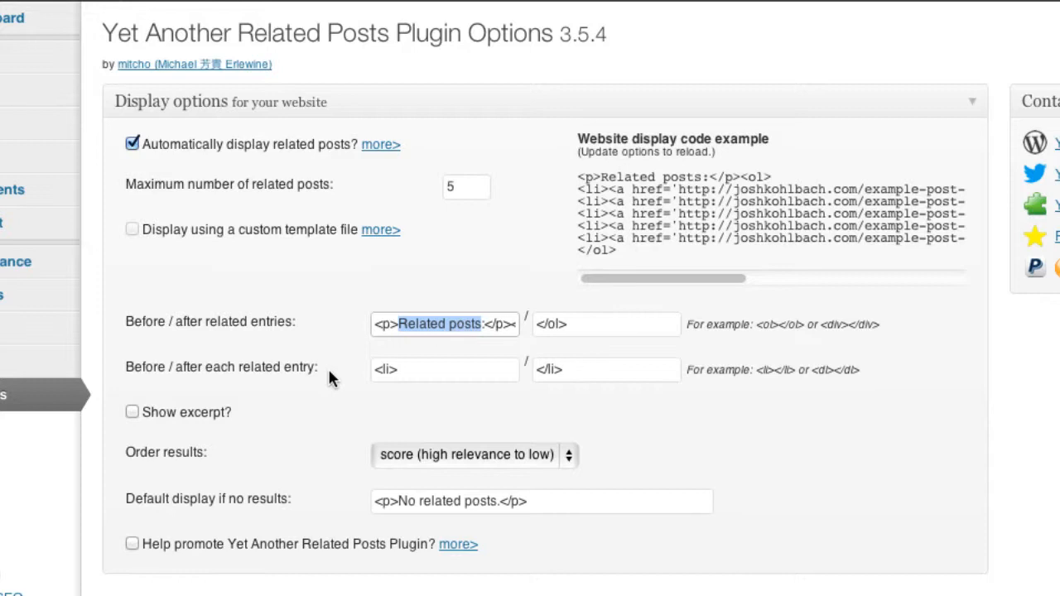
{"action": "type", "text": "Related Posts"}
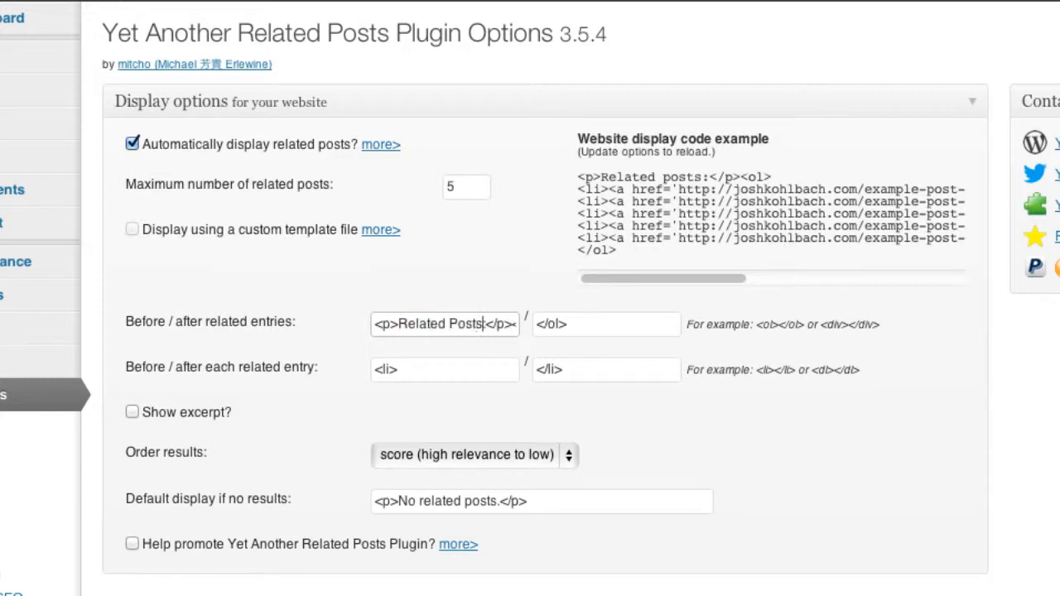
{"action": "type", "text": " For You"}
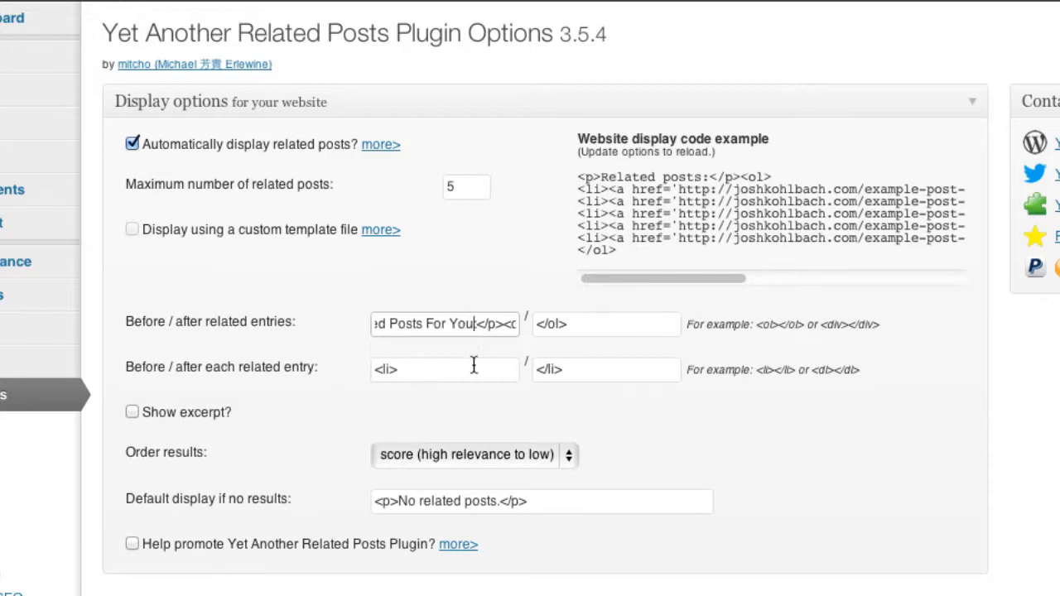
{"action": "left_click", "coordinate": [949, 348]}
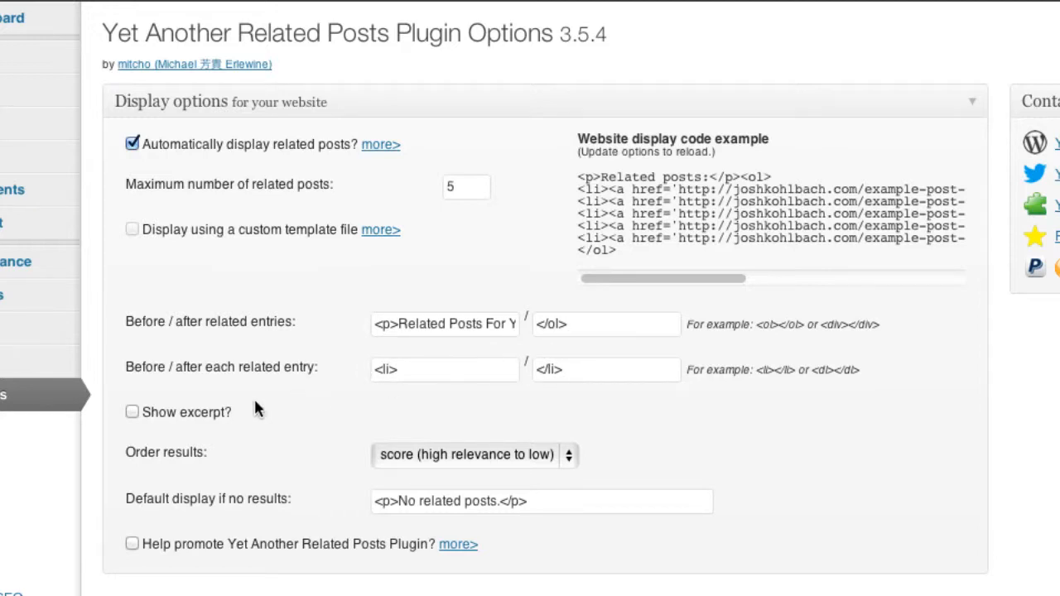
Try showing excerpts for the related posts and turn the option back off.
{"action": "left_click", "coordinate": [132, 411]}
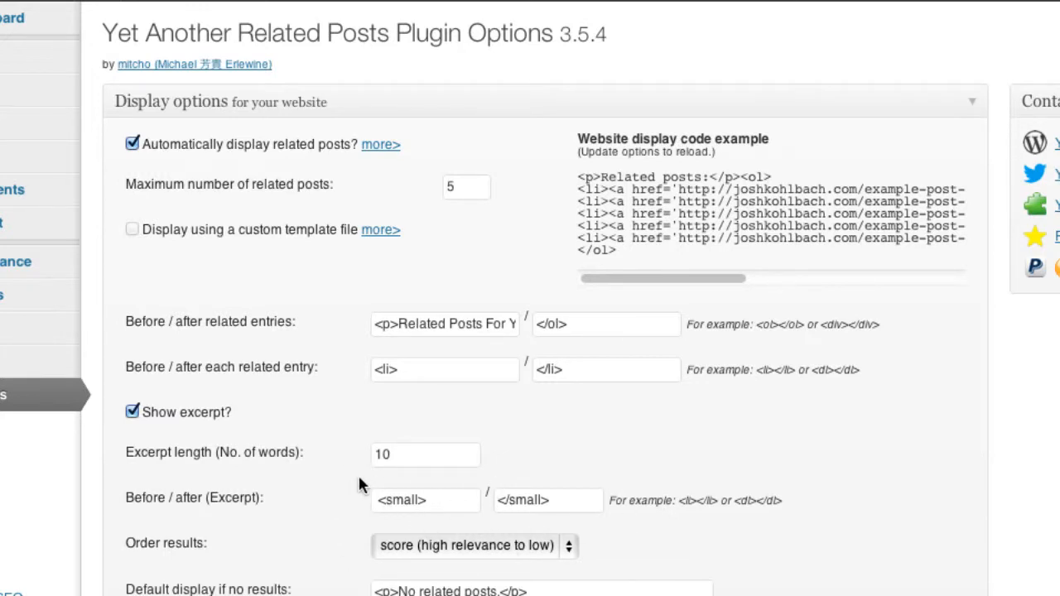
{"action": "left_click", "coordinate": [133, 412]}
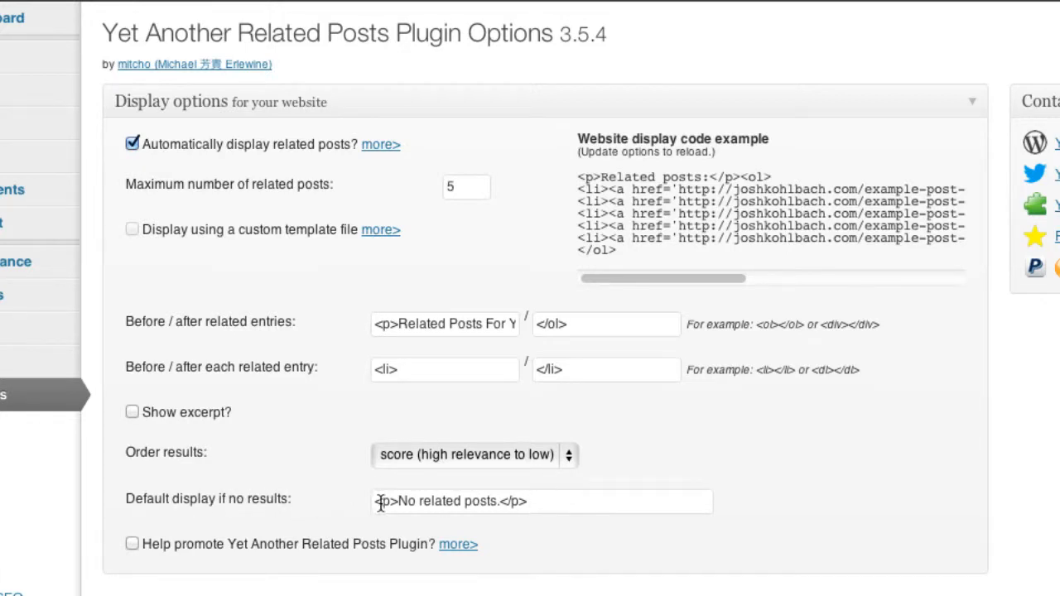
Save the YARPP settings after reviewing the no-results text and the result ordering choices.
{"action": "left_click_drag", "start_coordinate": [398, 502], "coordinate": [500, 502]}
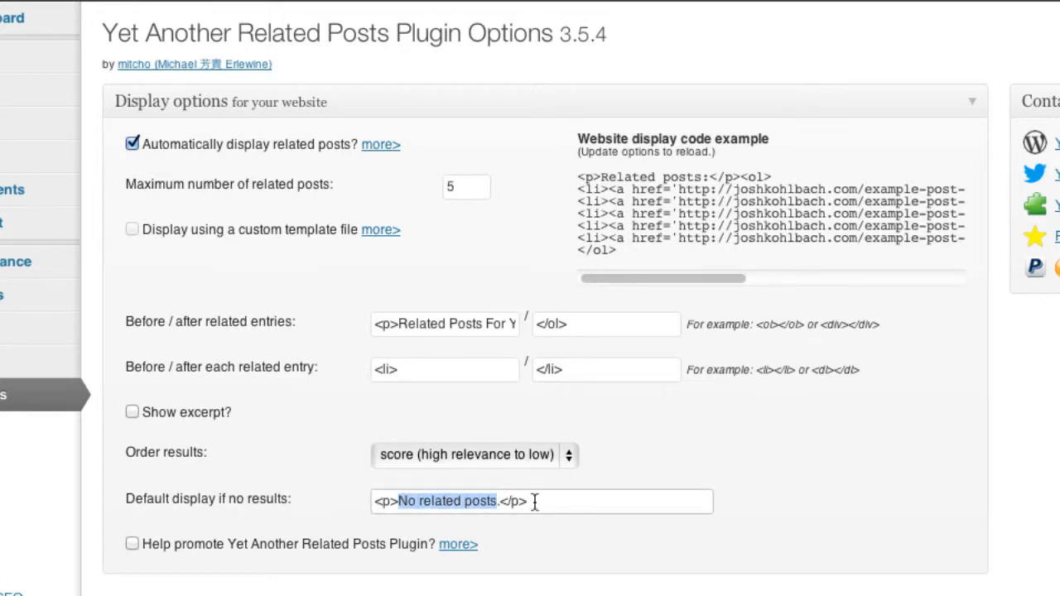
{"action": "triple_click", "coordinate": [534, 500]}
{"action": "left_click", "coordinate": [488, 502]}
{"action": "left_click", "coordinate": [500, 455]}
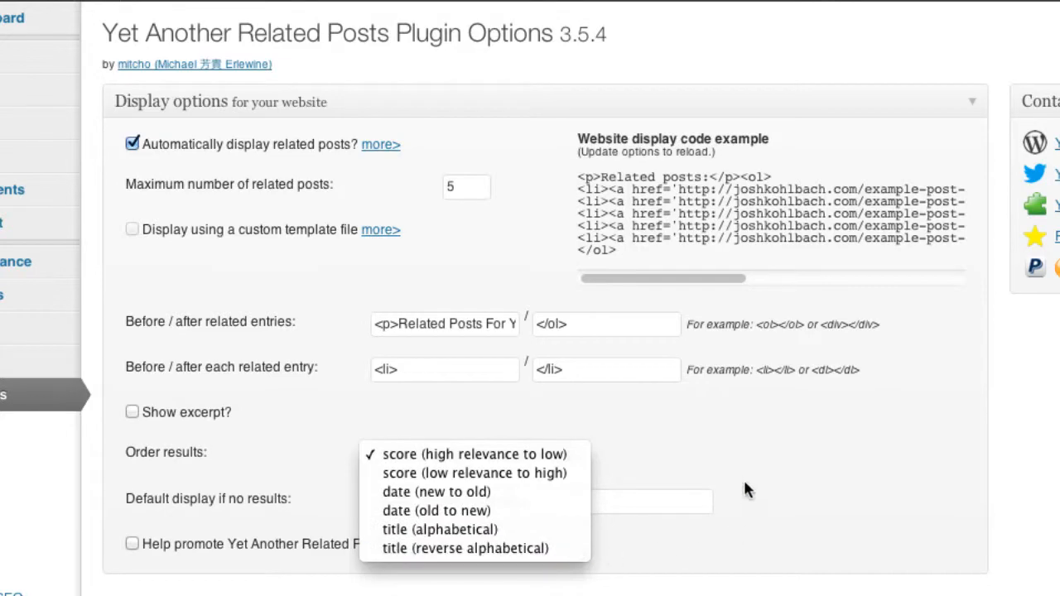
{"action": "left_click", "coordinate": [763, 429]}
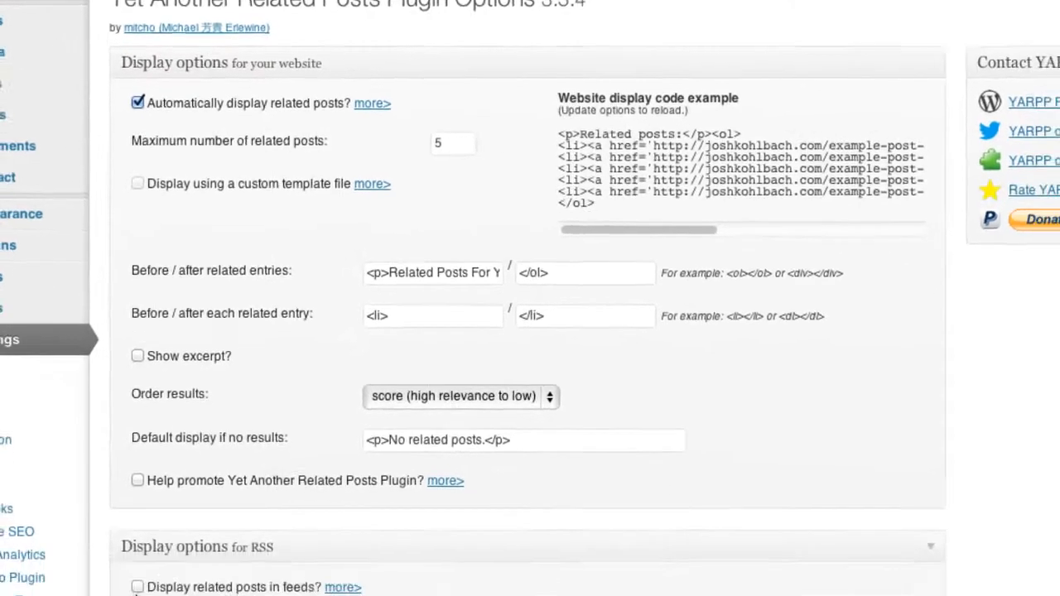
{"action": "scroll", "coordinate": [161, 414], "scroll_direction": "down", "scroll_amount": 5}
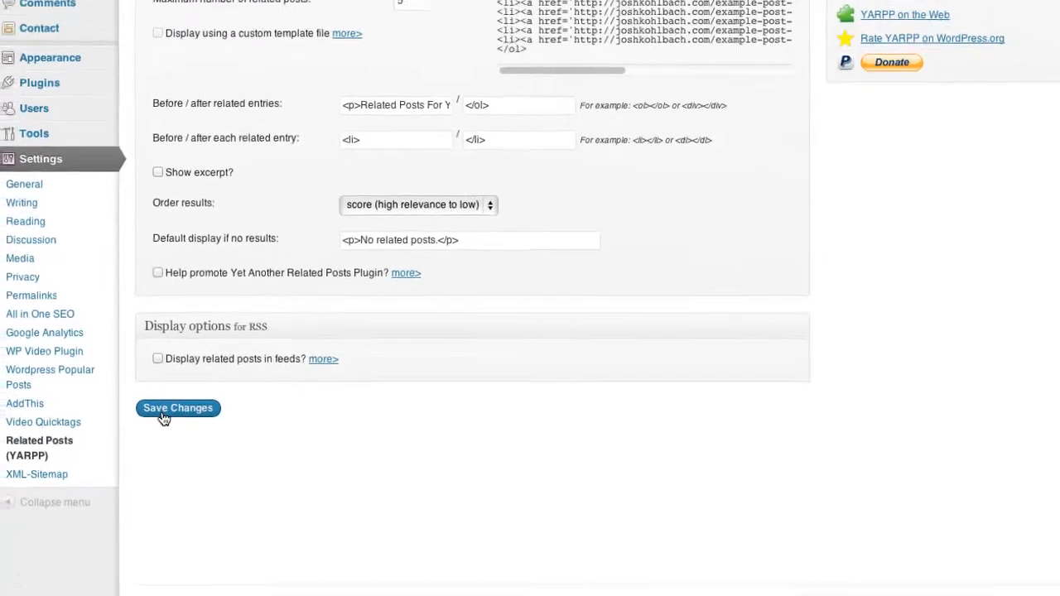
{"action": "left_click", "coordinate": [162, 391]}
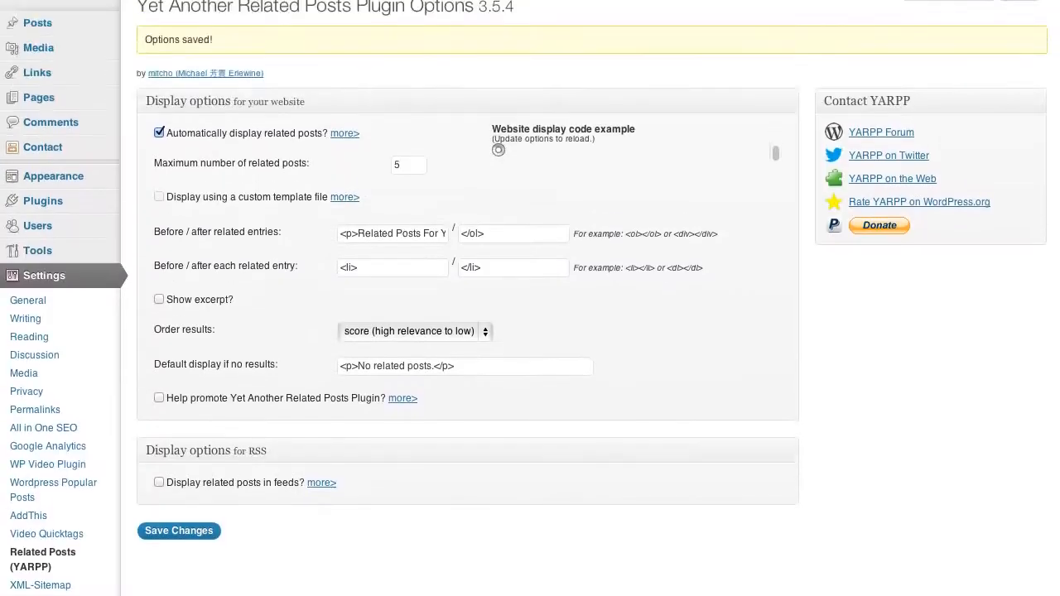
Reload the microphone blog post and check the YARPP output beneath the share buttons.
{"action": "left_click", "coordinate": [284, 19]}
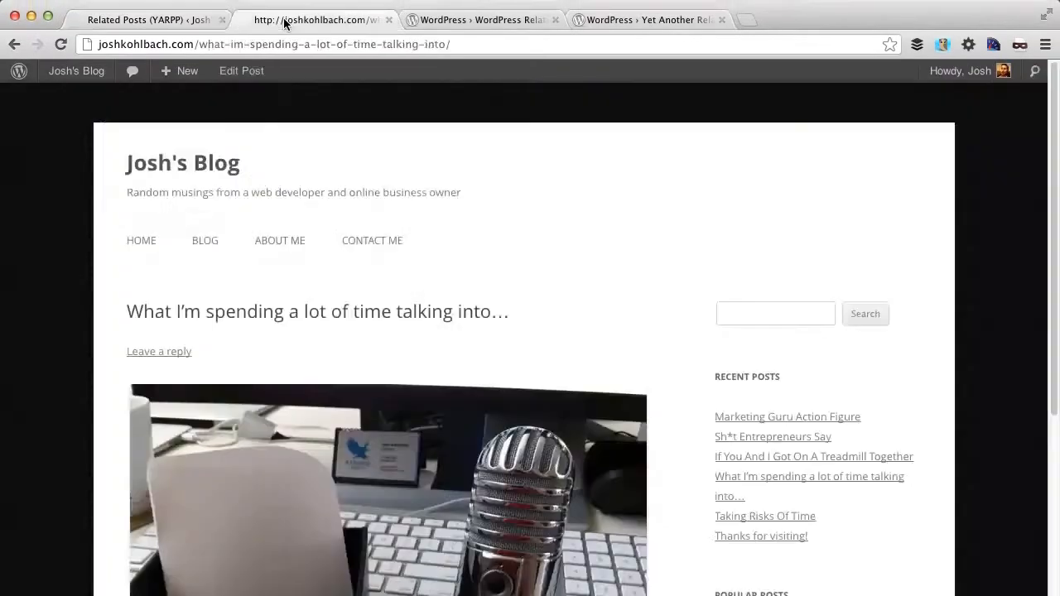
{"action": "key", "text": "super+l"}
{"action": "key", "text": "Return"}
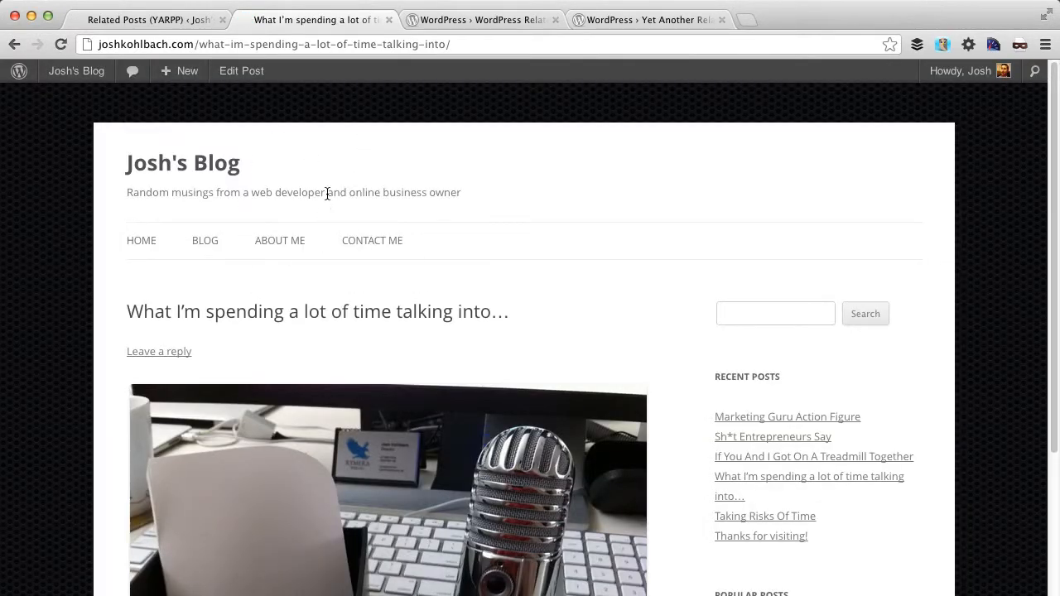
{"action": "scroll", "coordinate": [329, 249], "scroll_direction": "down", "scroll_amount": 5}
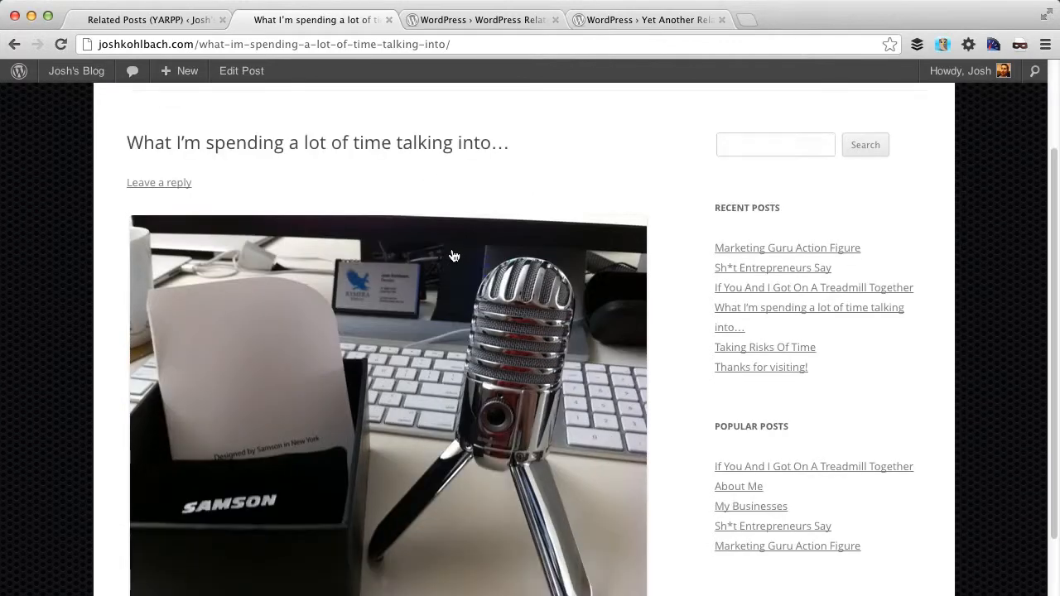
{"action": "scroll", "coordinate": [454, 255], "scroll_direction": "down", "scroll_amount": 10}
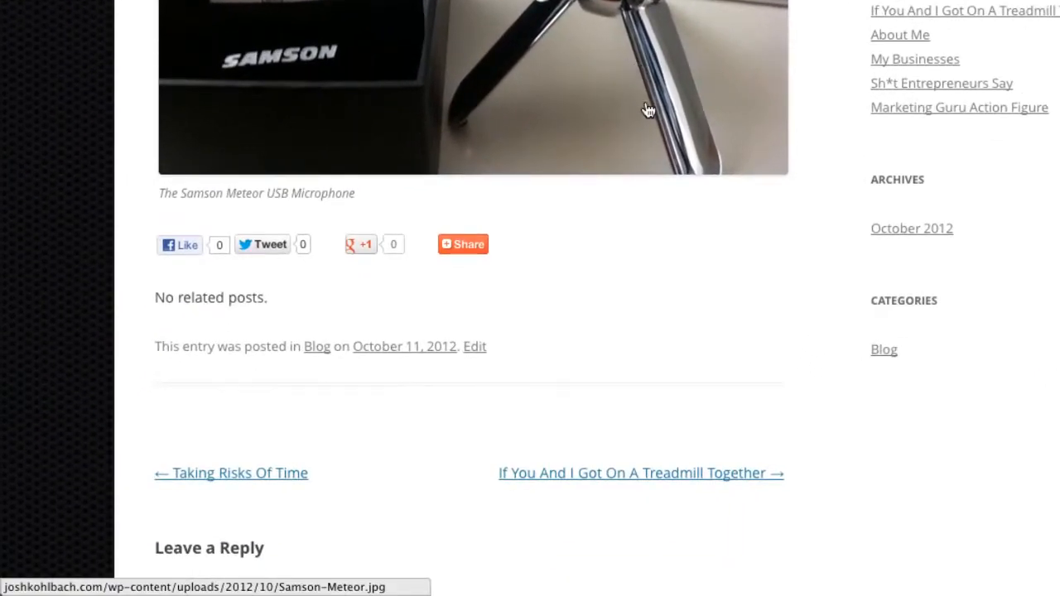
{"action": "left_click_drag", "start_coordinate": [152, 298], "coordinate": [284, 295]}
{"action": "left_click", "coordinate": [301, 300]}
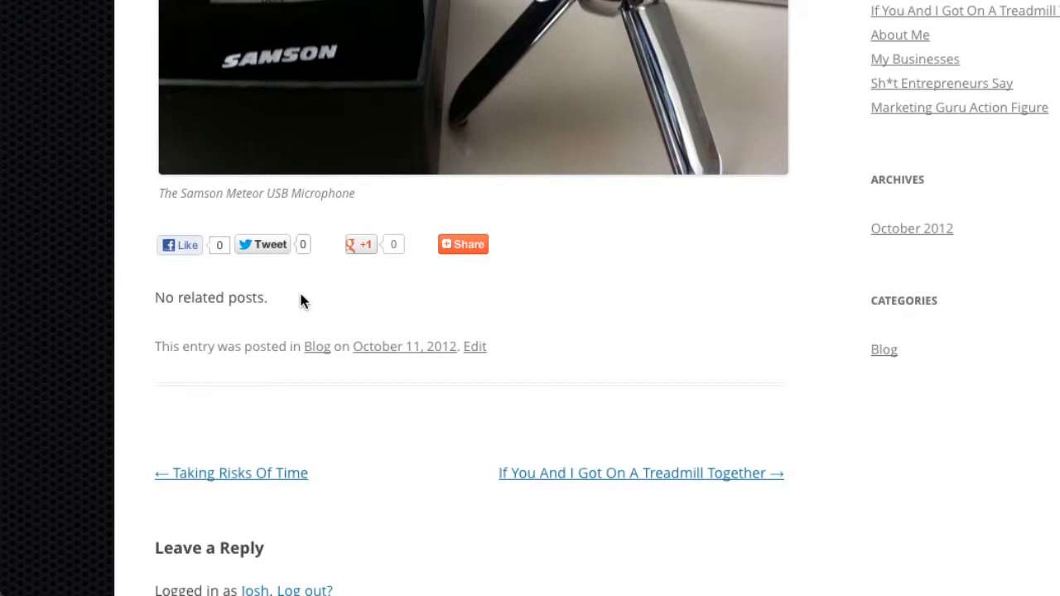
{"action": "left_click_drag", "start_coordinate": [293, 297], "coordinate": [175, 297]}
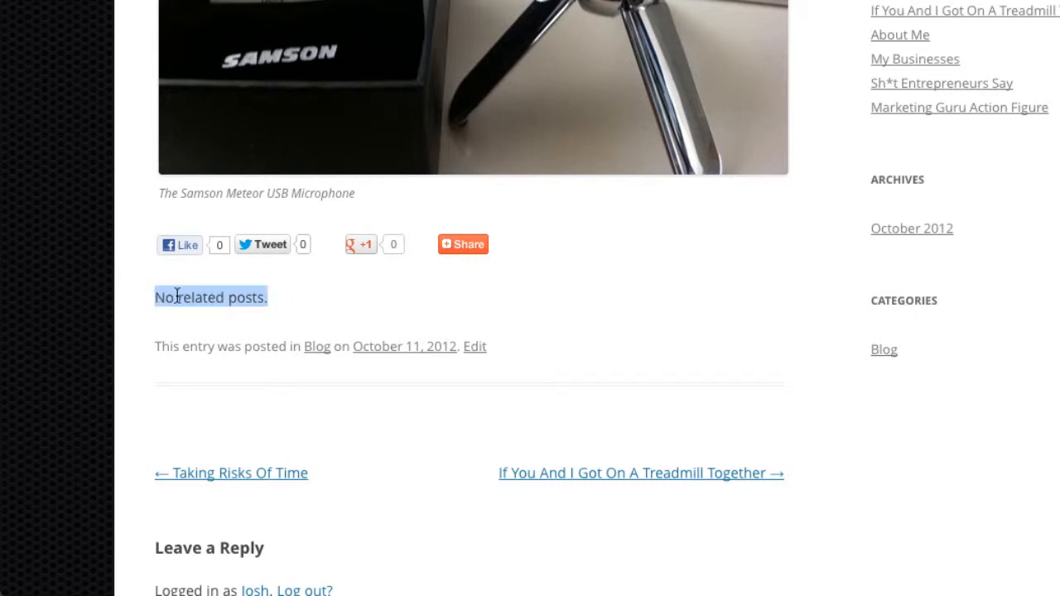
{"action": "left_click", "coordinate": [167, 297]}
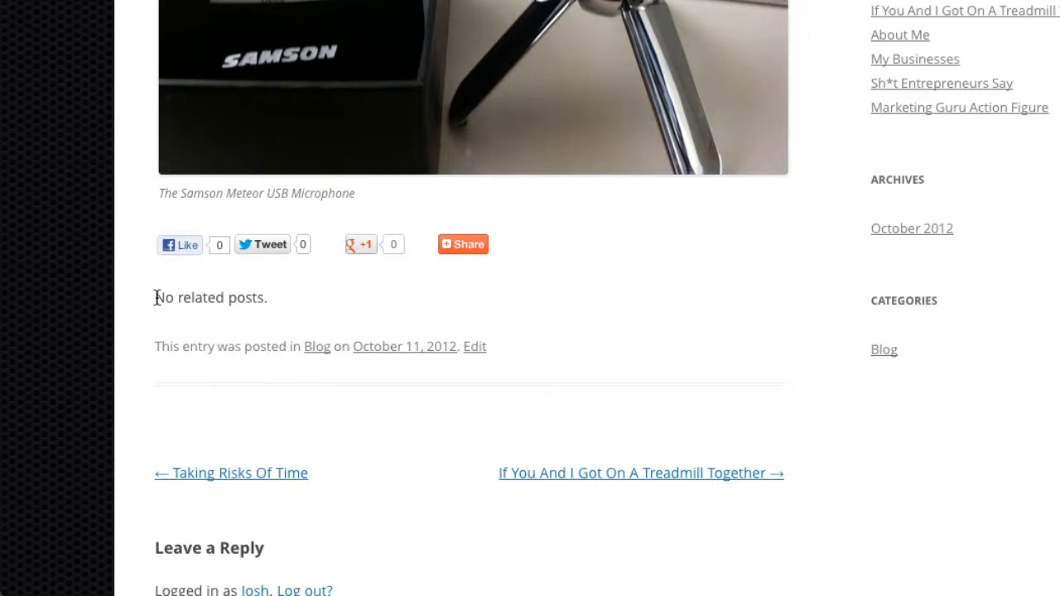